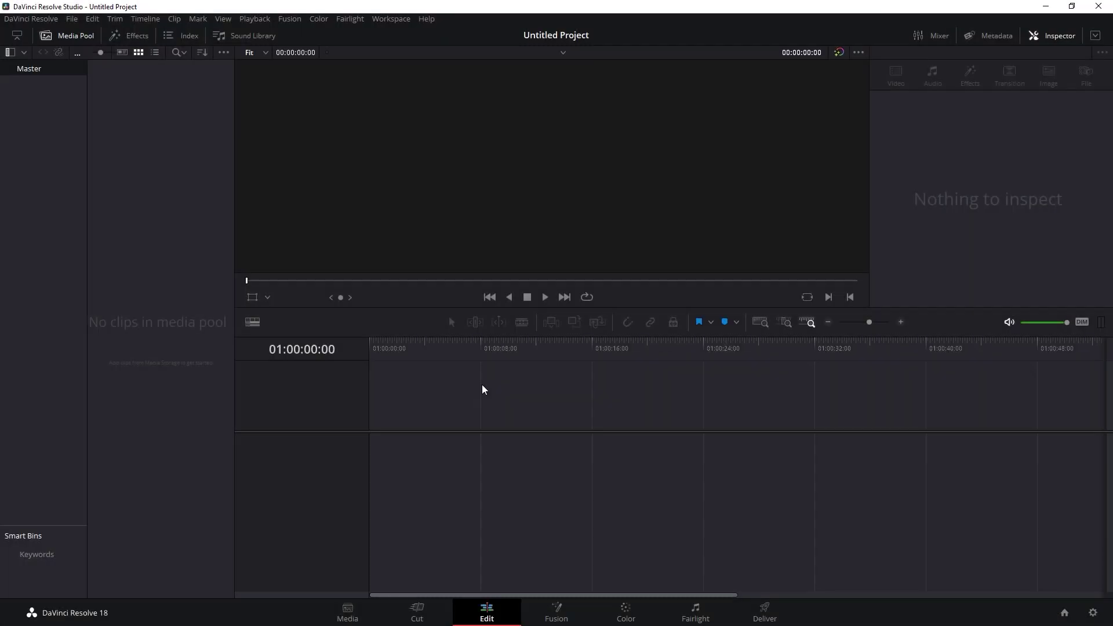
Search the Effects Toolbox for 'fusi' and drop a Fusion Composition onto Video 1 at 01:00:00:00
left_click(138, 36)
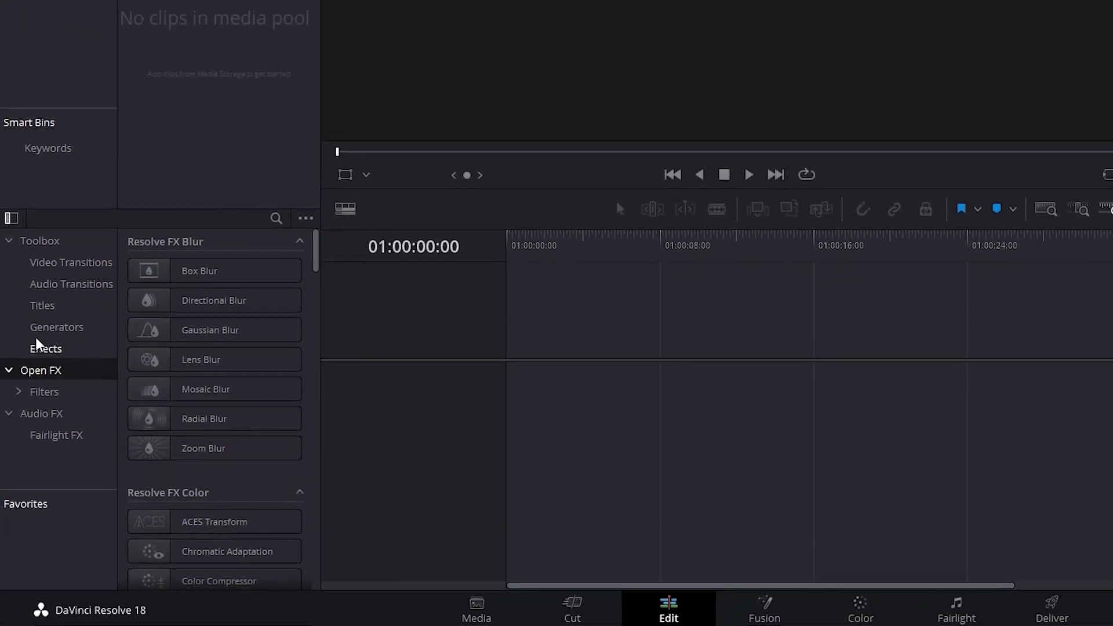
left_click(29, 347)
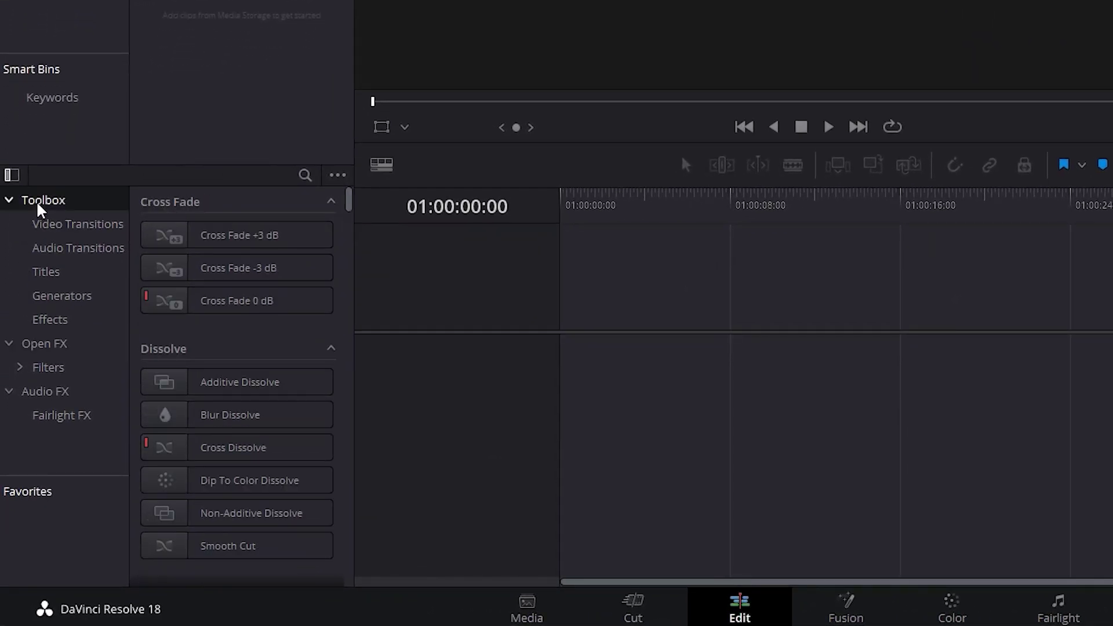
left_click(304, 176)
type("fusi")
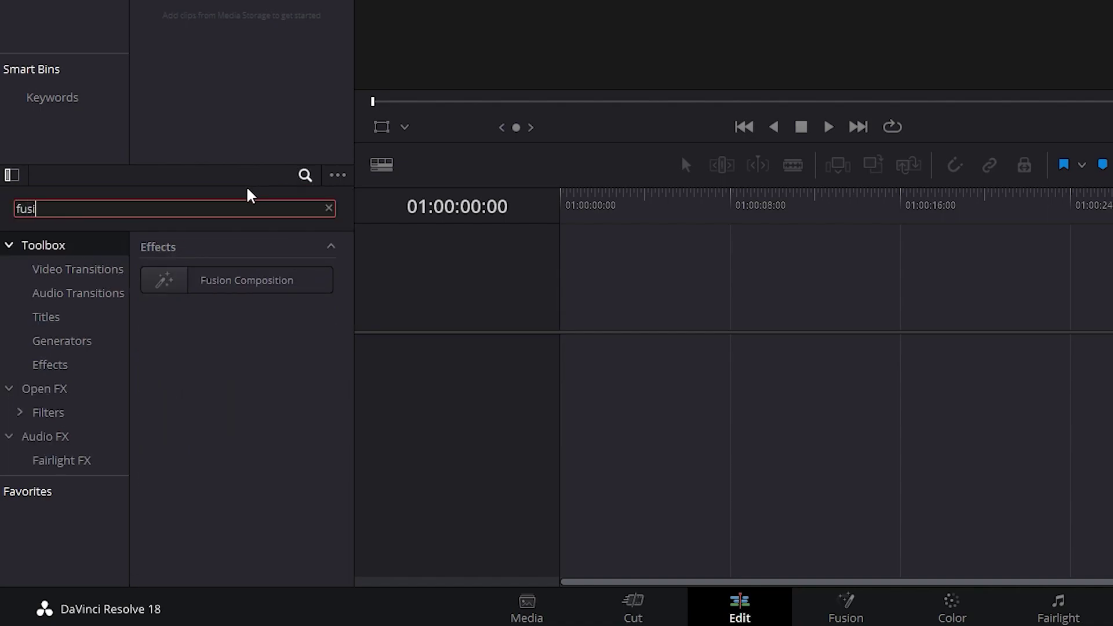
left_click_drag(256, 276, 563, 365)
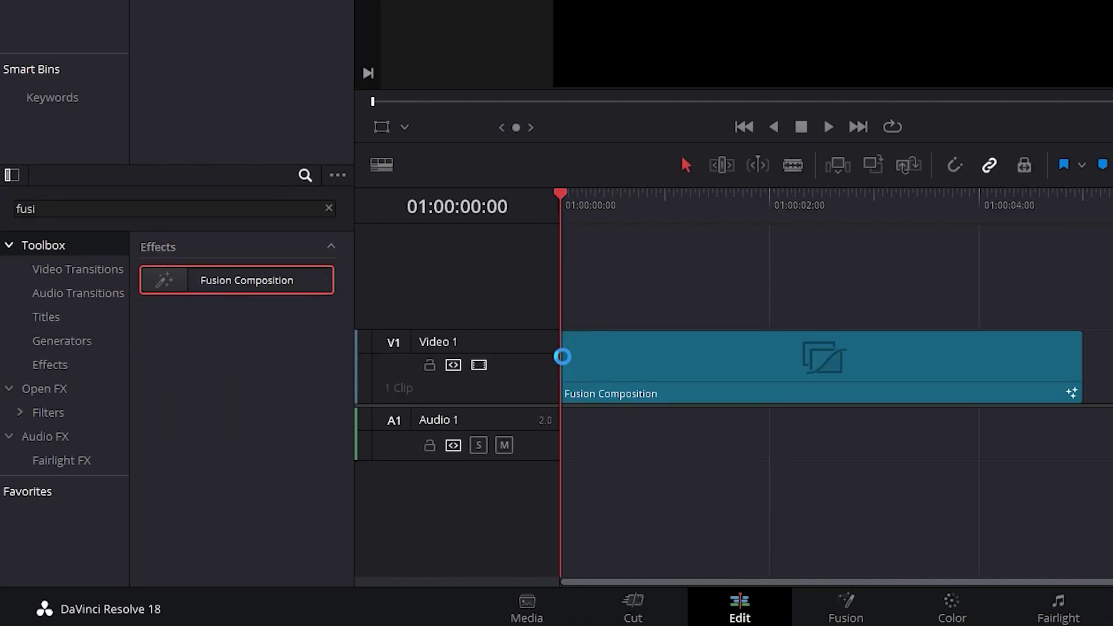
Add a Background node in Fusion, import Photo.jpg, and drop it in as MediaIn1
left_click(833, 610)
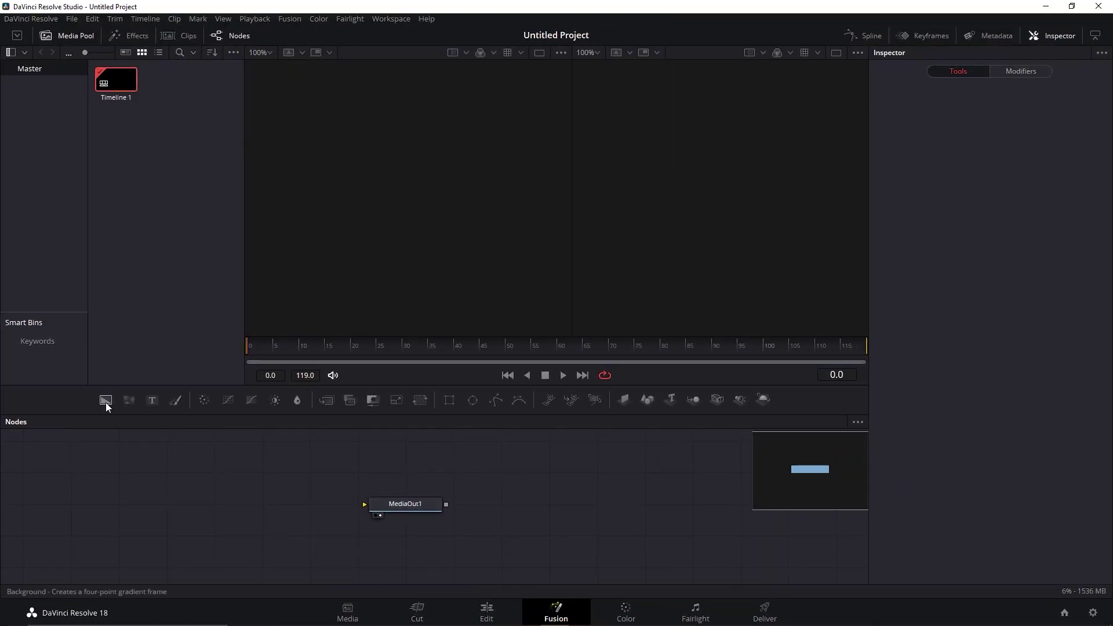
left_click_drag(106, 401, 168, 503)
left_click(417, 610)
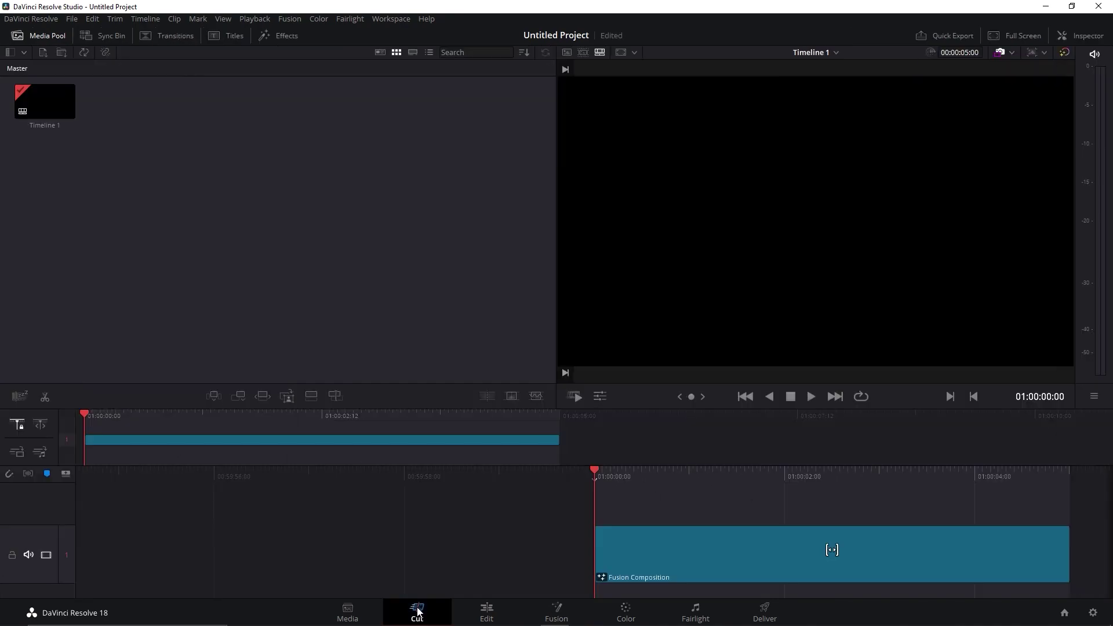
left_click(45, 53)
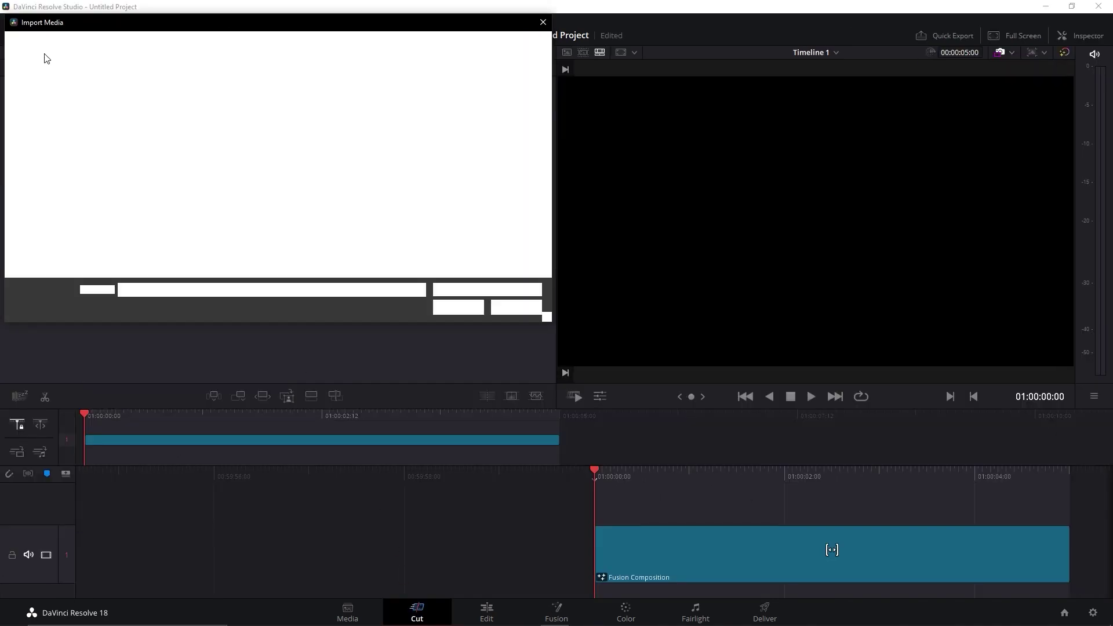
left_click(116, 118)
left_click(457, 307)
left_click(555, 615)
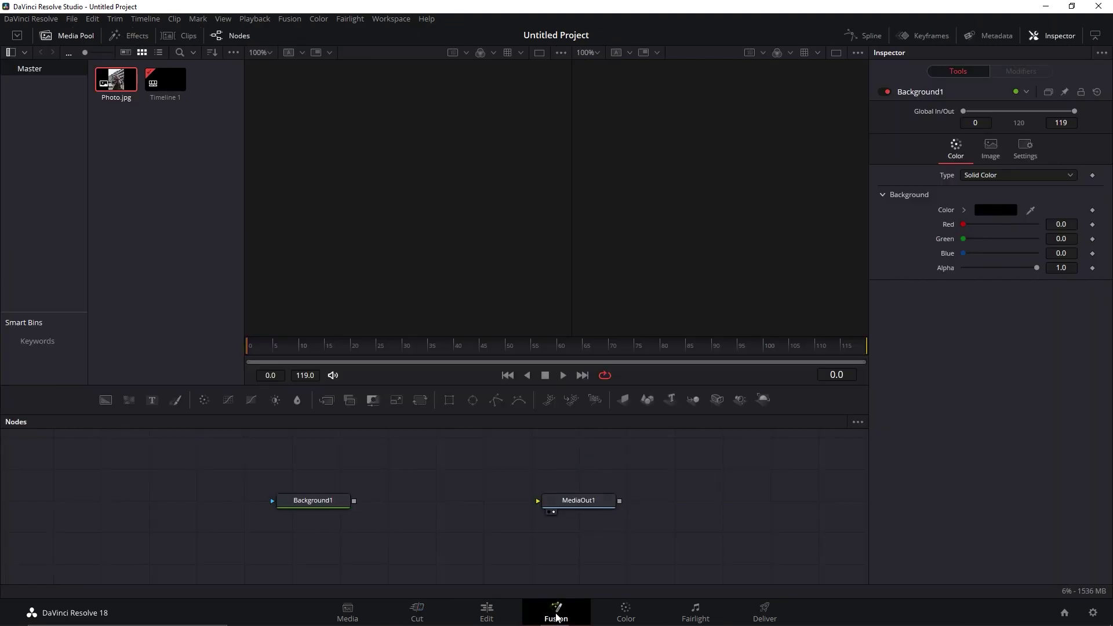
left_click_drag(117, 91, 321, 460)
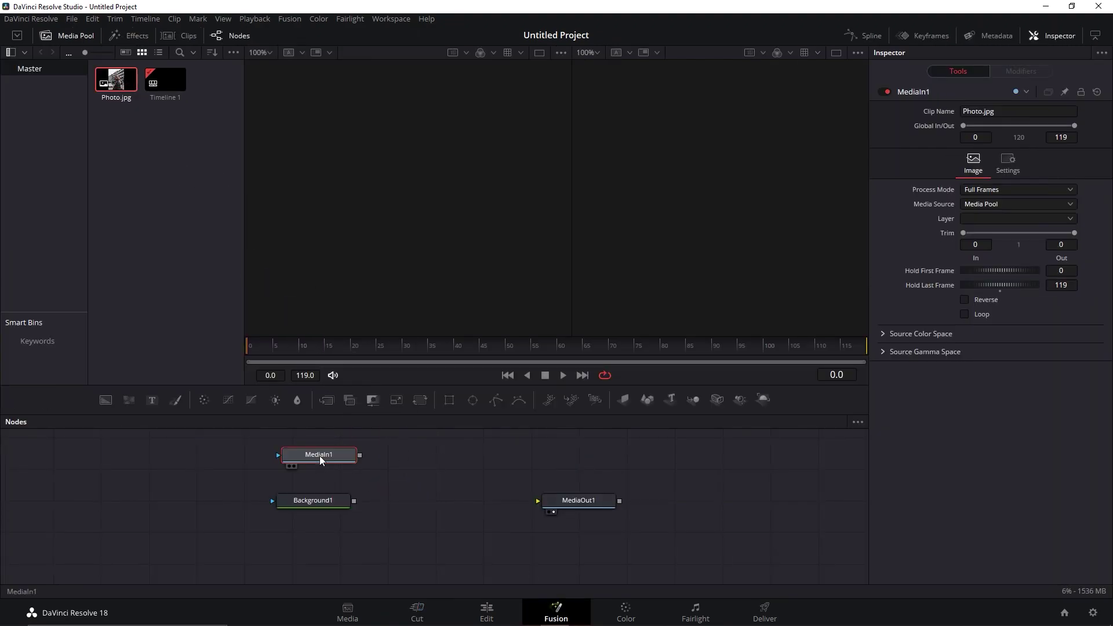
Wire Background1 to MediaOut1 with Alpha 0, then merge MediaIn1 over it as Merge1
left_click_drag(353, 501, 538, 505)
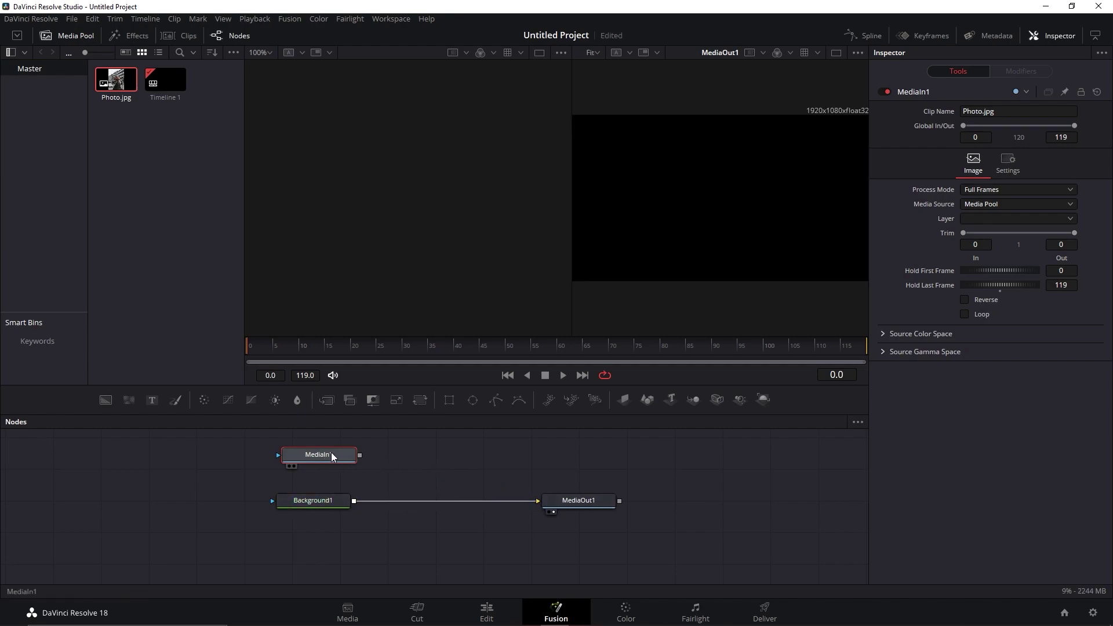
left_click_drag(328, 455, 439, 455)
left_click(325, 502)
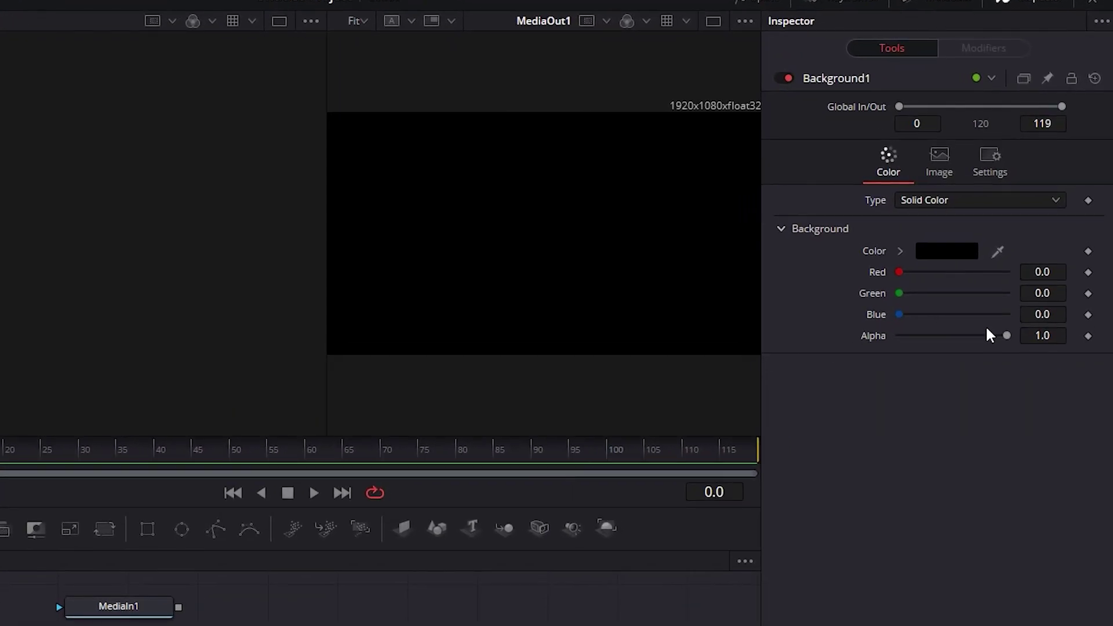
left_click_drag(1007, 335, 898, 339)
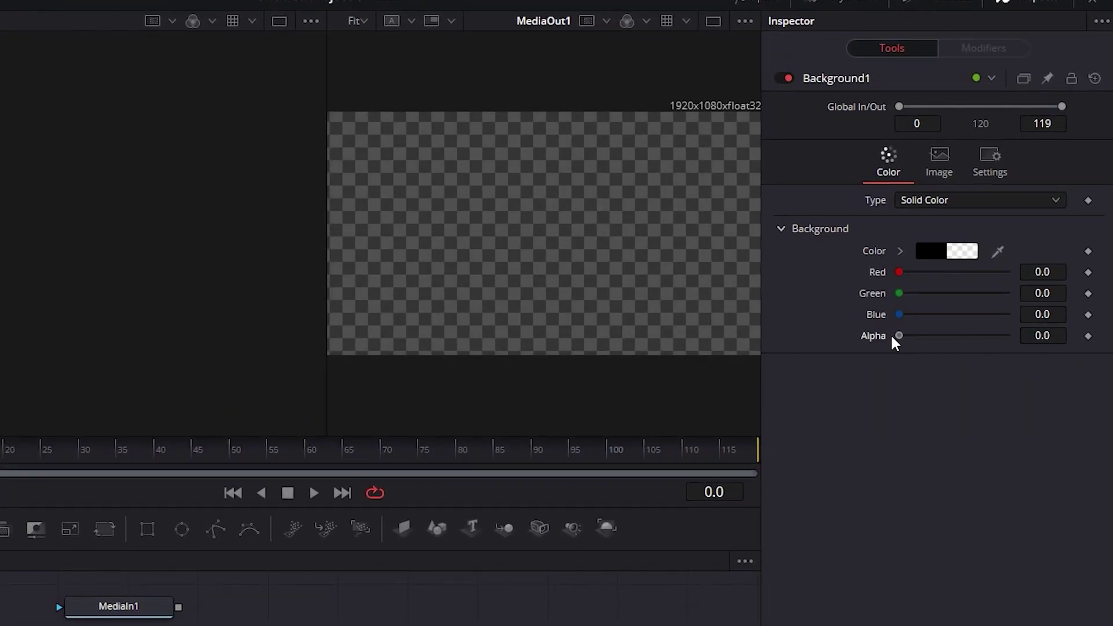
left_click(713, 29)
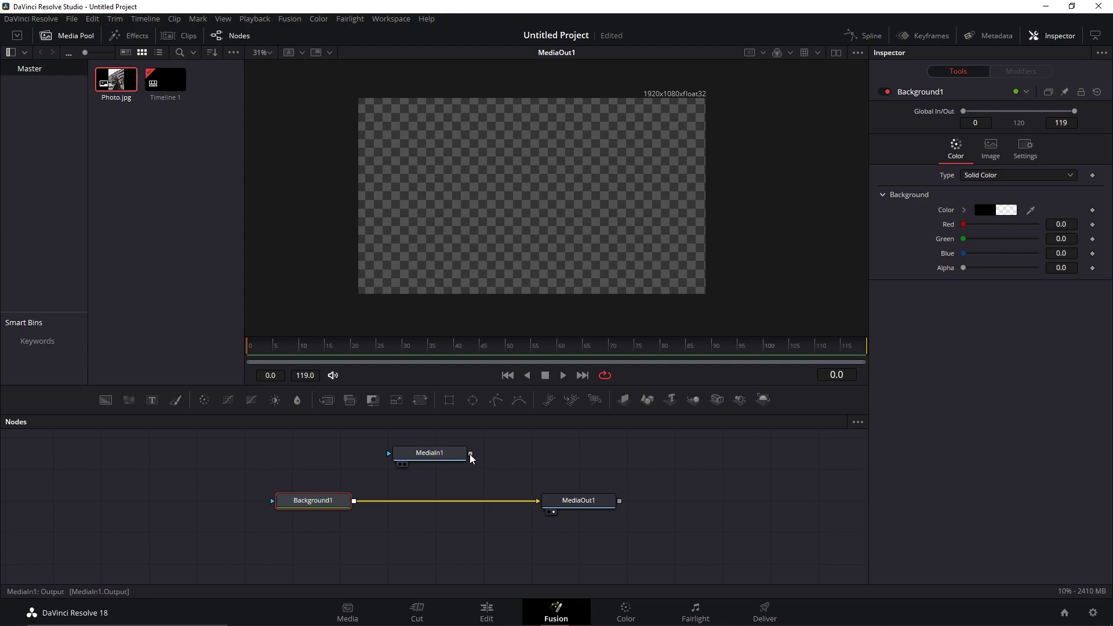
left_click_drag(470, 458, 354, 505)
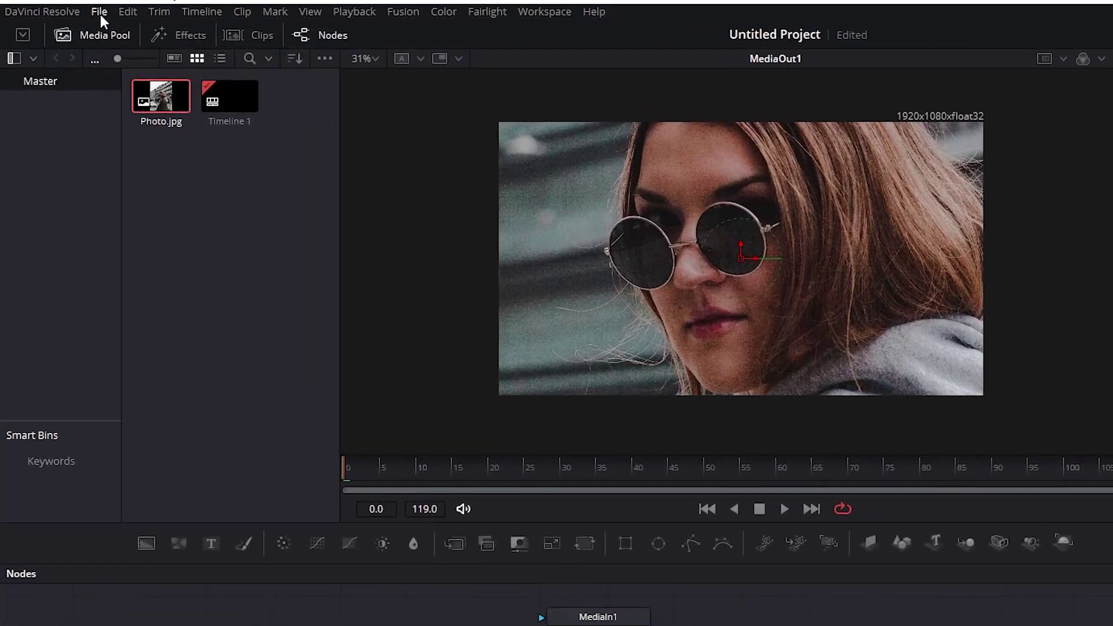
Enable vertical resolution in Project Settings, keeping the timeline at 1080 x 1920 HD
left_click(71, 19)
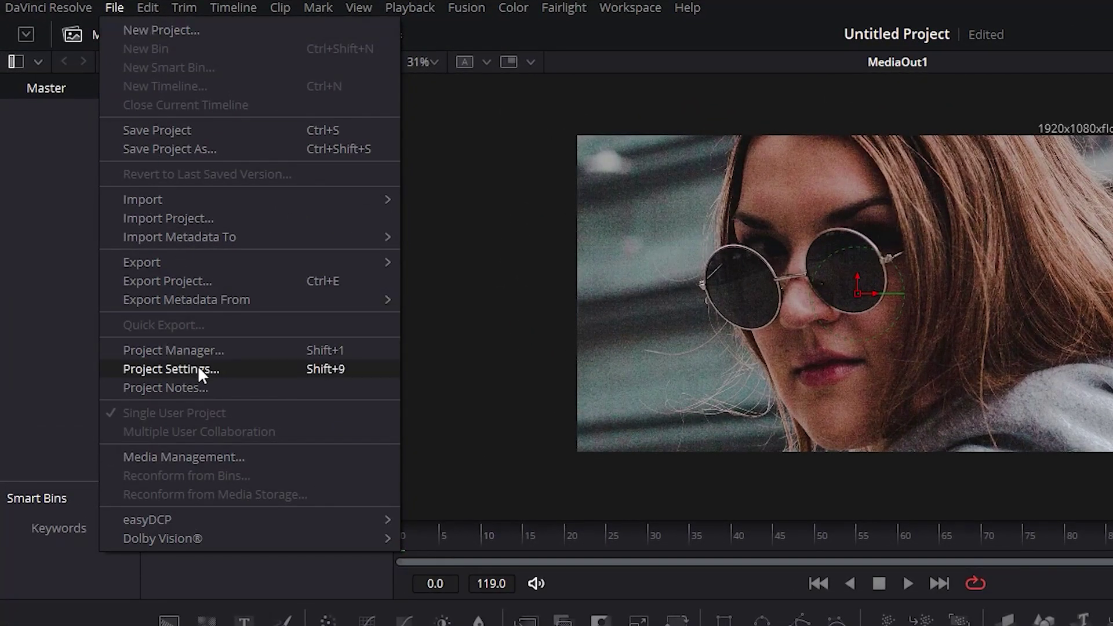
left_click(133, 370)
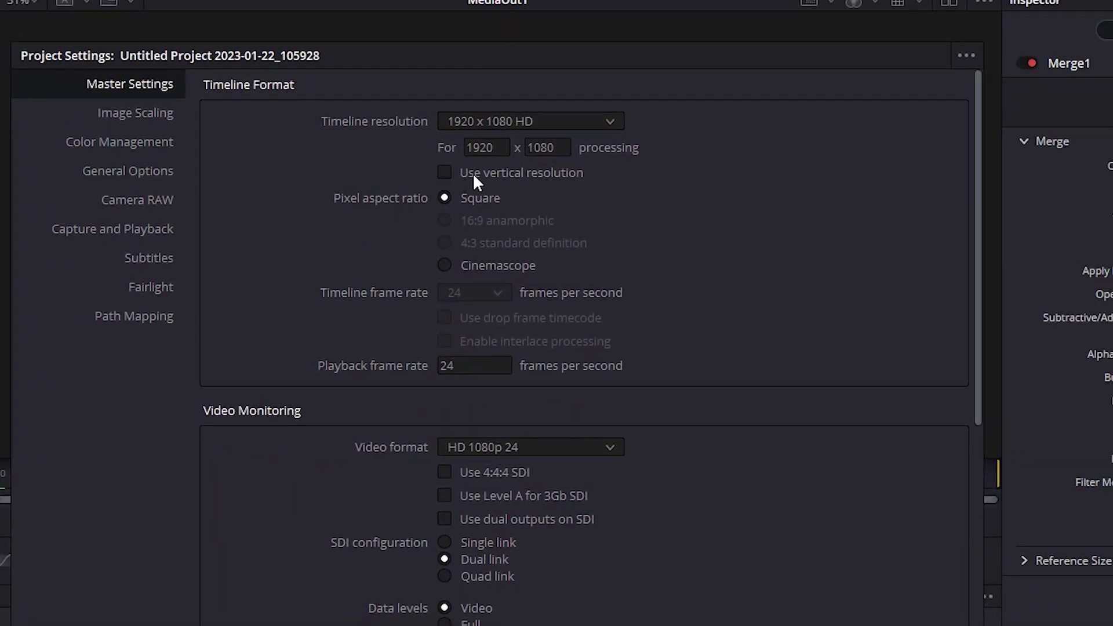
left_click(449, 171)
left_click(569, 121)
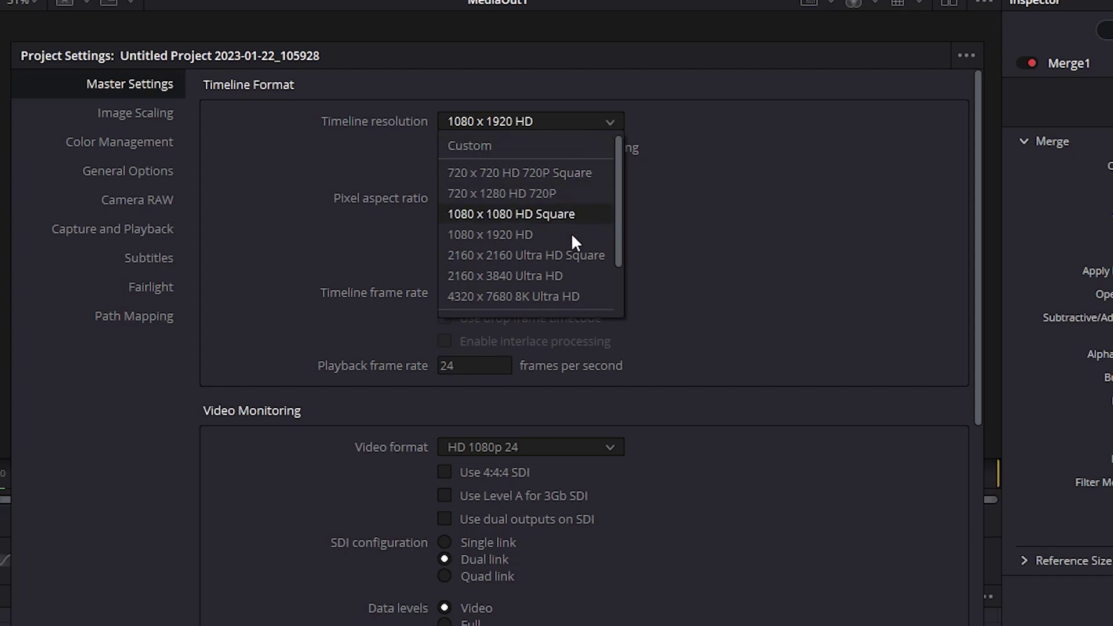
left_click(538, 122)
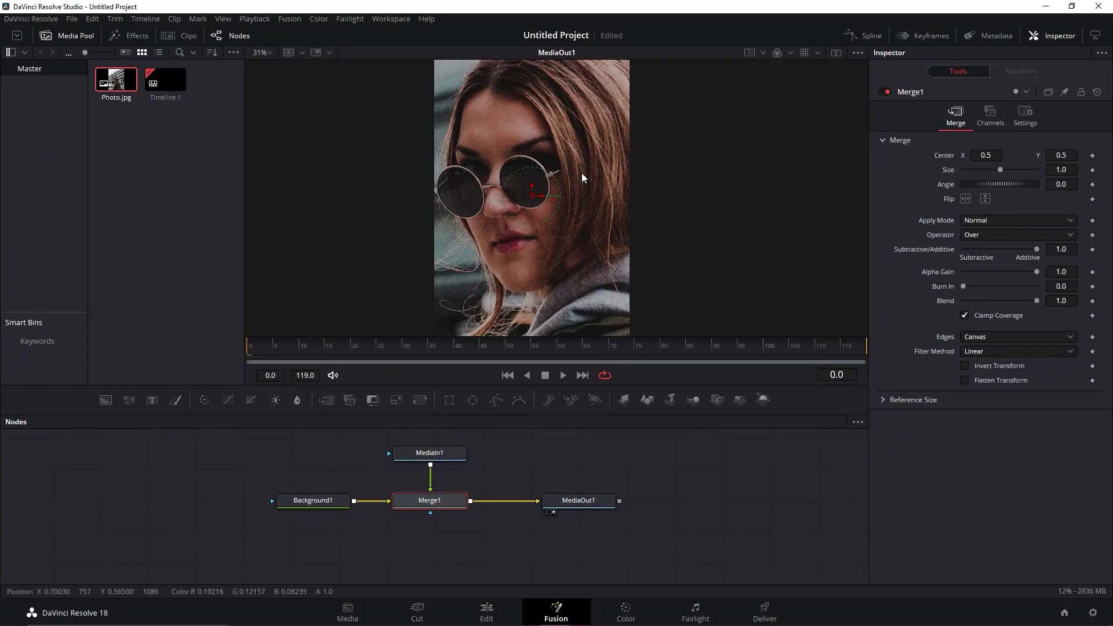
Insert a Transform node after MediaIn1 using the 'trans' tool search
left_click(448, 454)
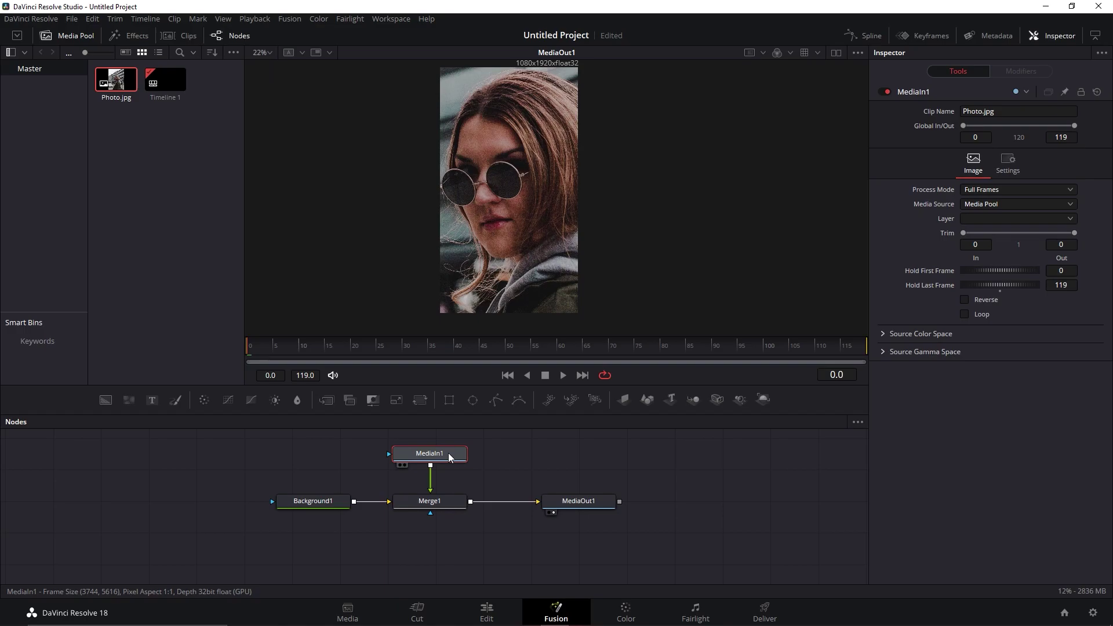
key("shift+space")
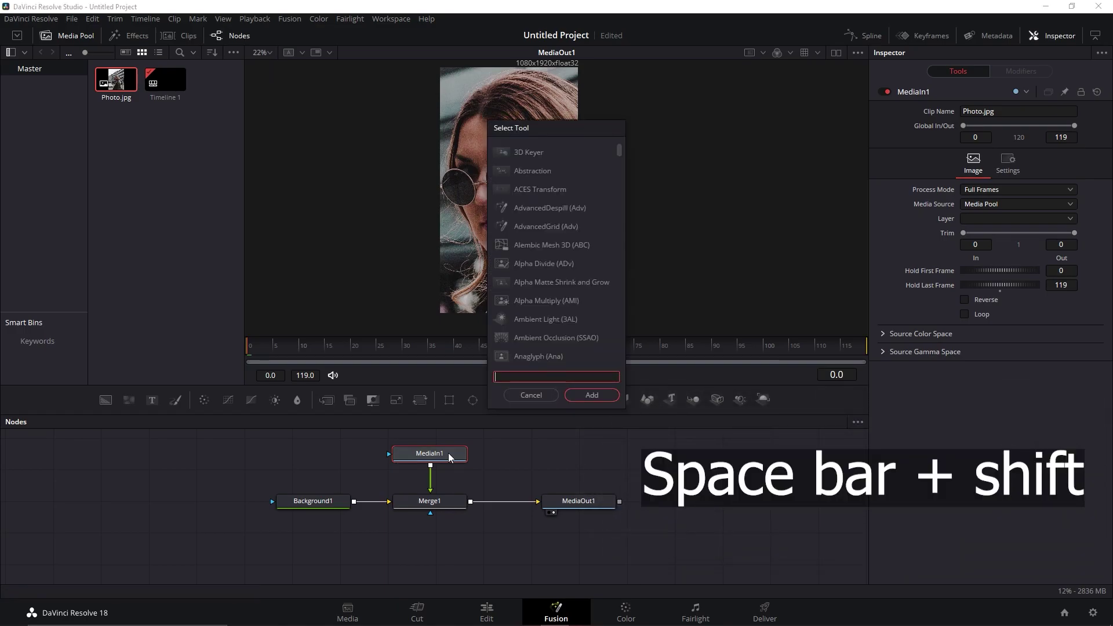
type("trans")
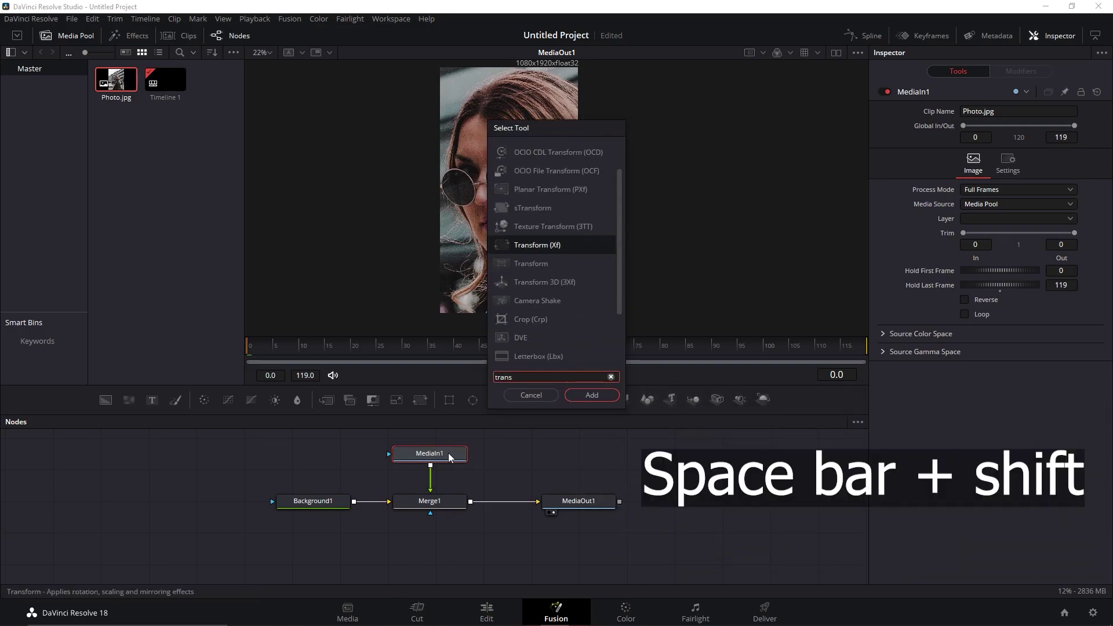
left_click(554, 245)
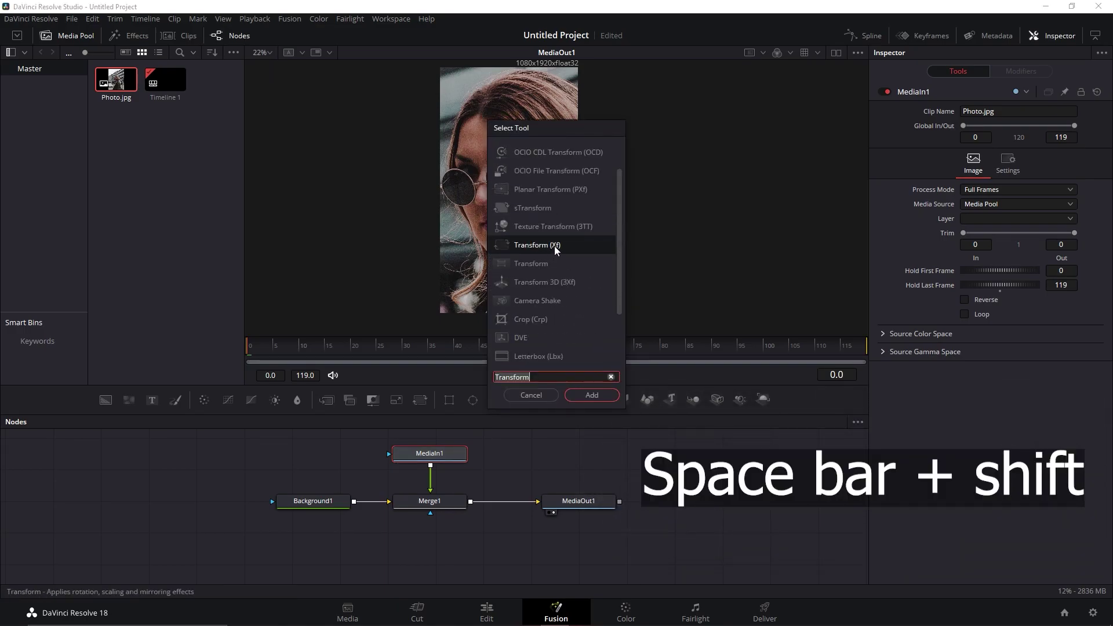
left_click(597, 395)
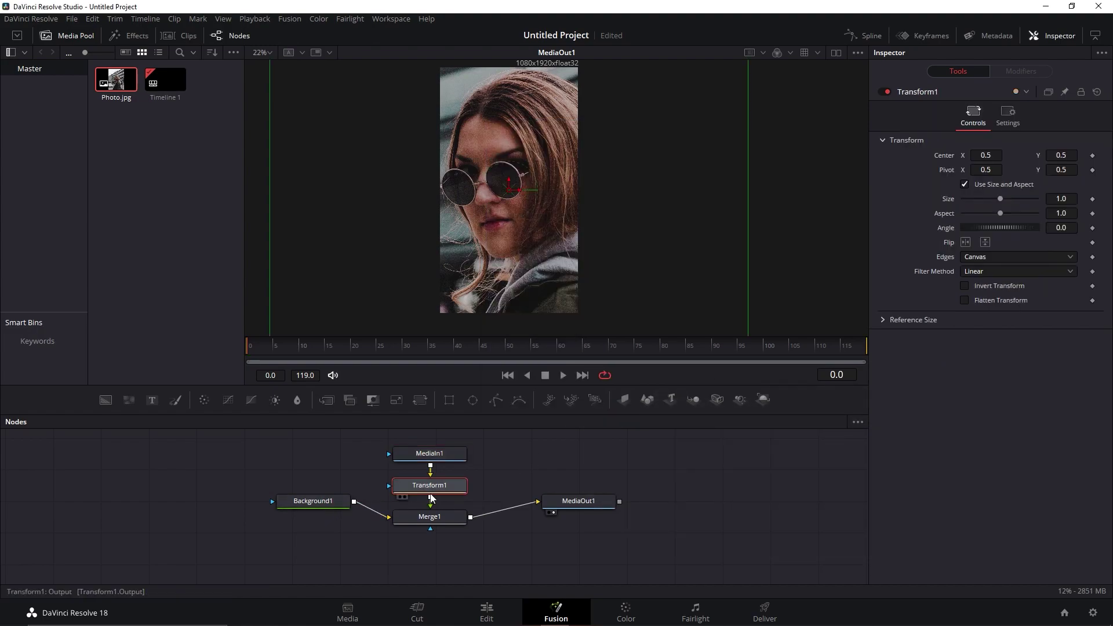
Tidy the node graph, moving MediaOut1 further to the right
left_click_drag(493, 443, 428, 524)
left_click(427, 517)
left_click_drag(496, 472, 434, 469)
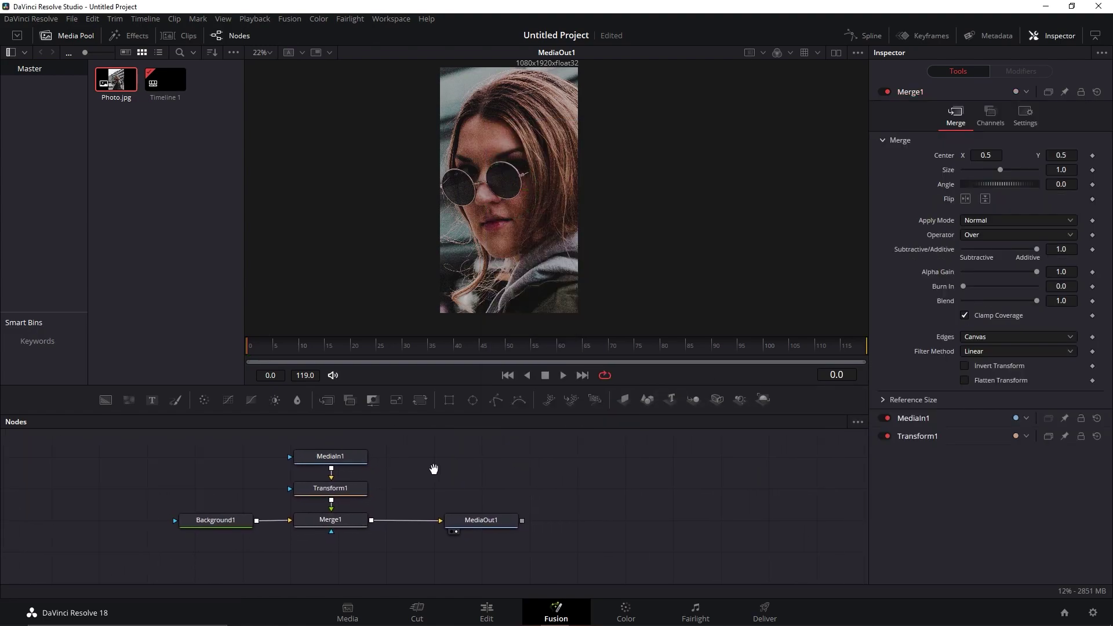
left_click_drag(481, 520, 560, 524)
Shrink the photo in Transform1 to Size 0.94 and view it at 100% zoom
left_click(319, 491)
left_click_drag(1000, 199, 972, 202)
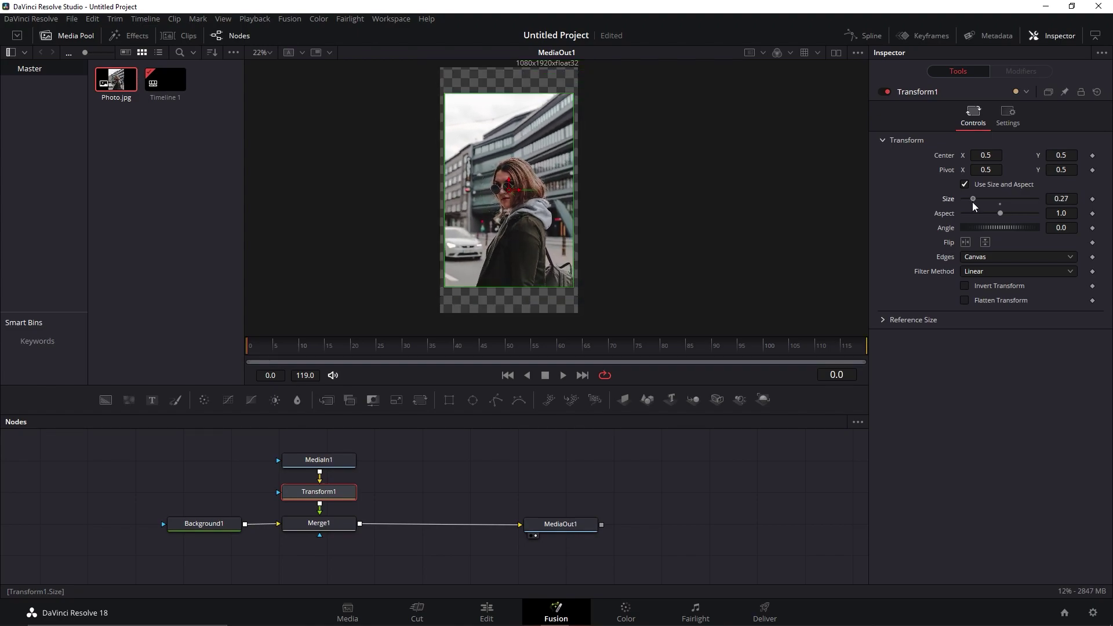
left_click(267, 53)
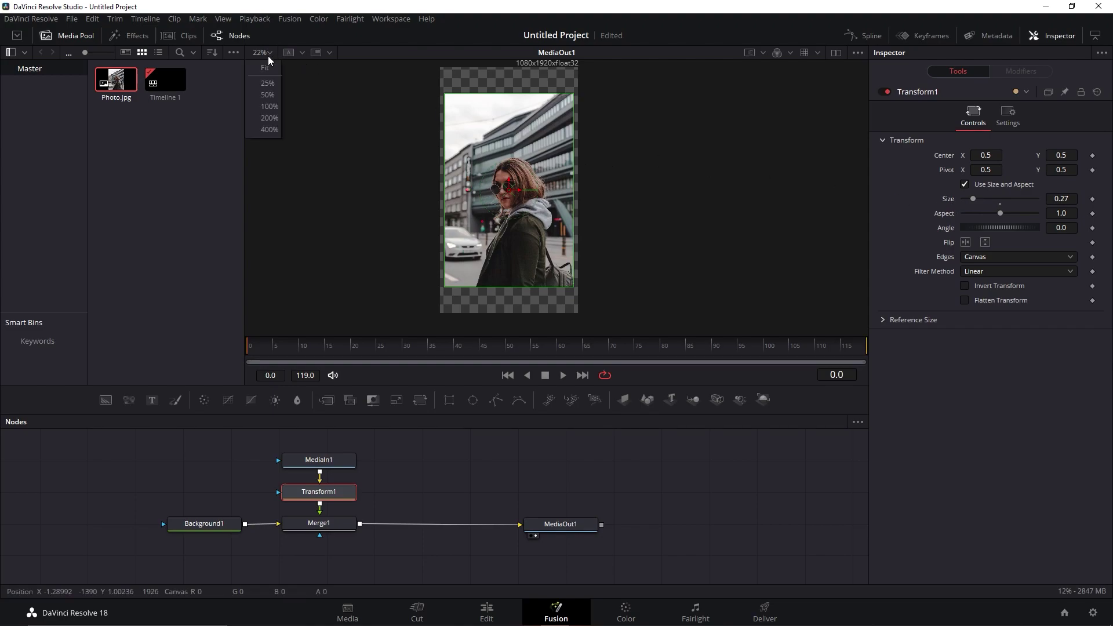
left_click(267, 105)
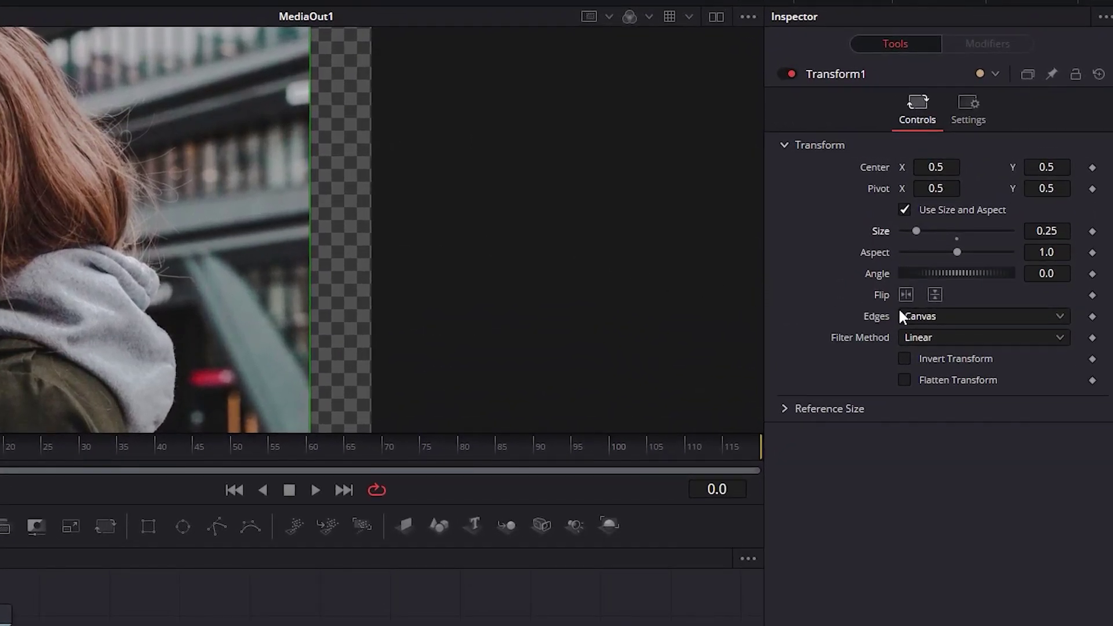
Try Mirror edges on Transform1 with Size about 0.28, viewing at 50% zoom
left_click(933, 318)
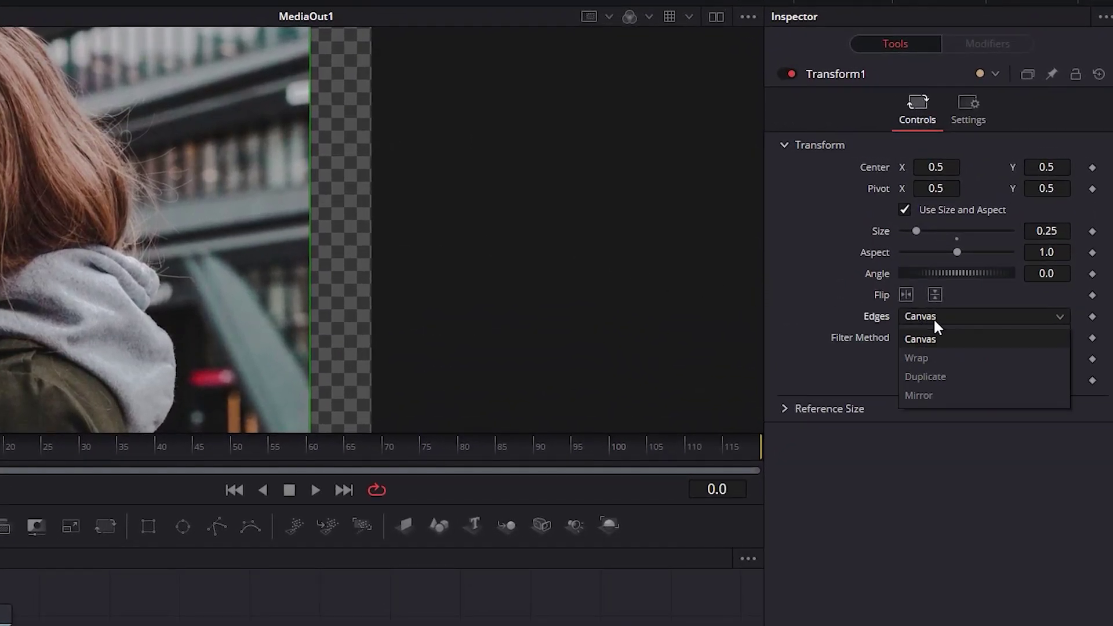
left_click(926, 393)
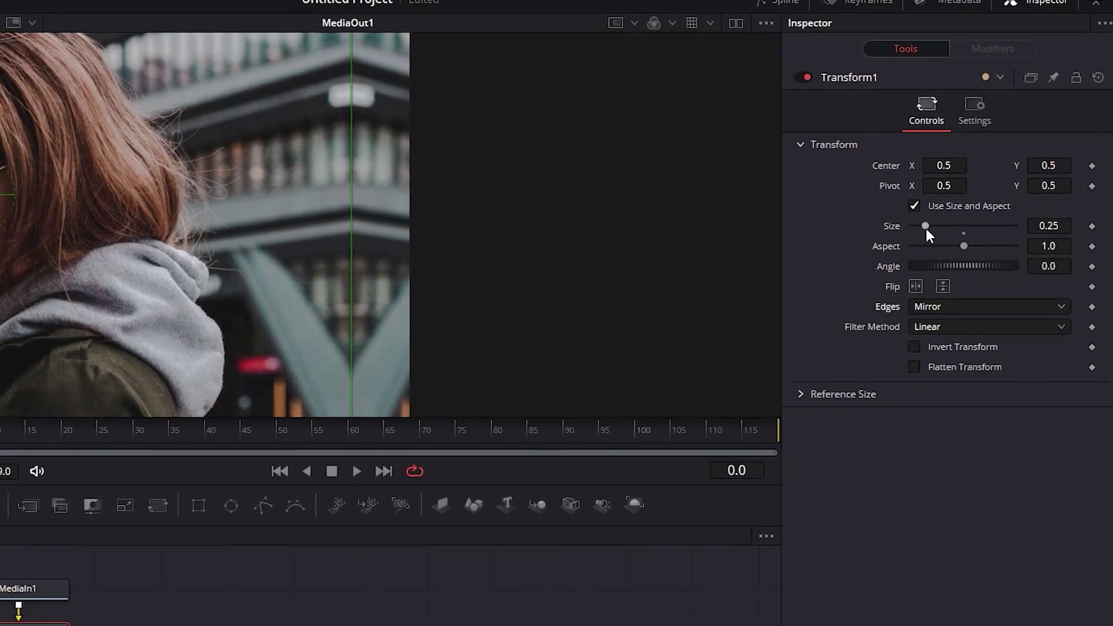
left_click_drag(927, 228, 934, 226)
left_click(141, 41)
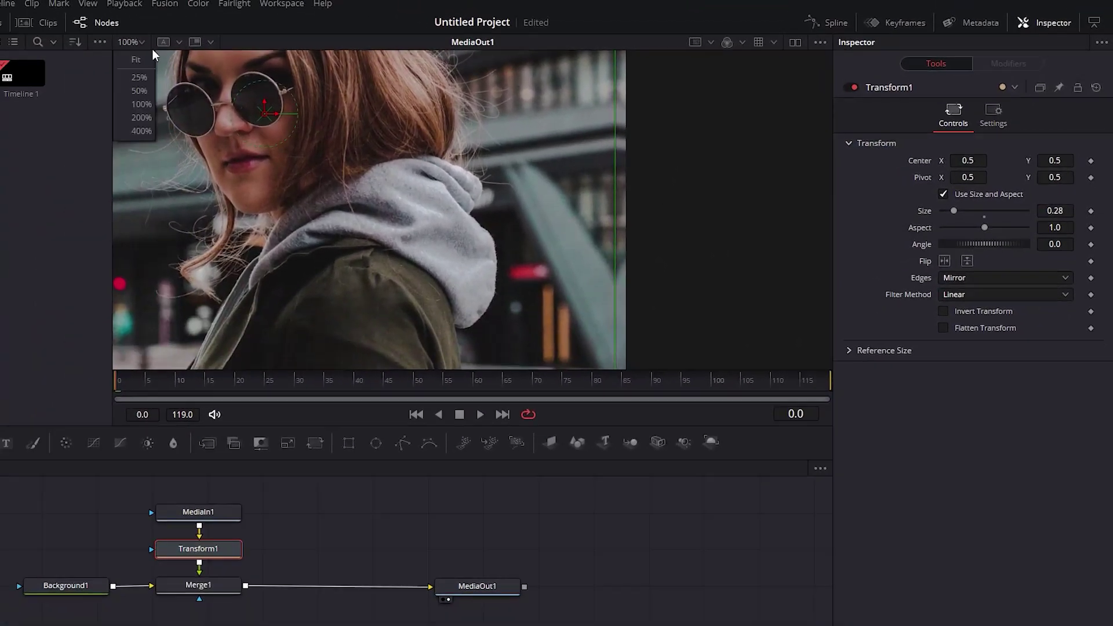
left_click(139, 91)
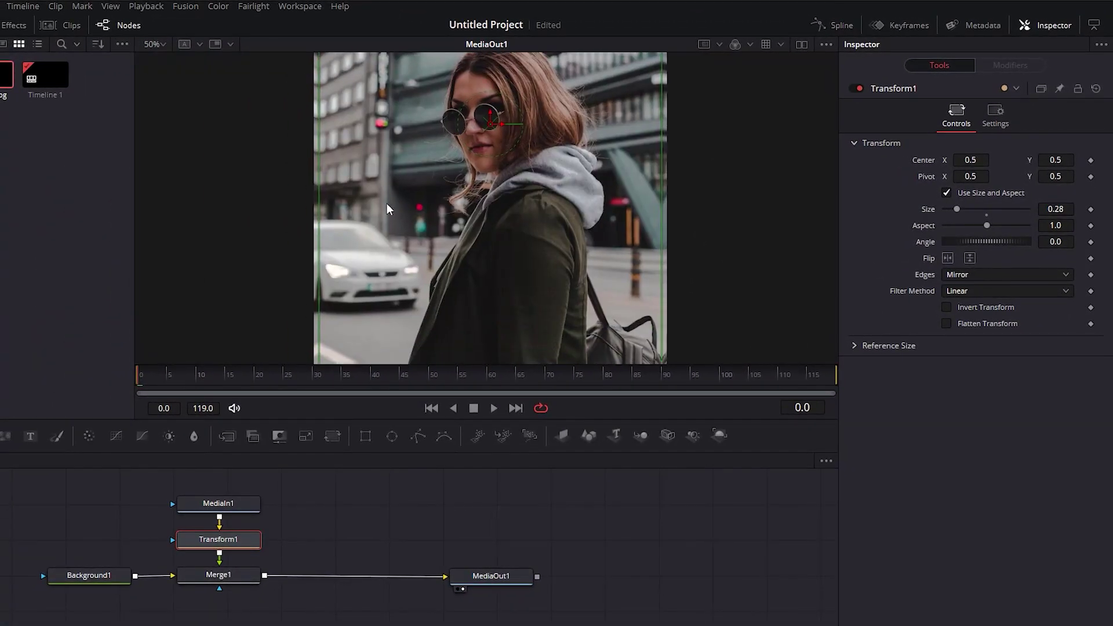
scroll(332, 176, "up", 2)
scroll(464, 178, "up", 2)
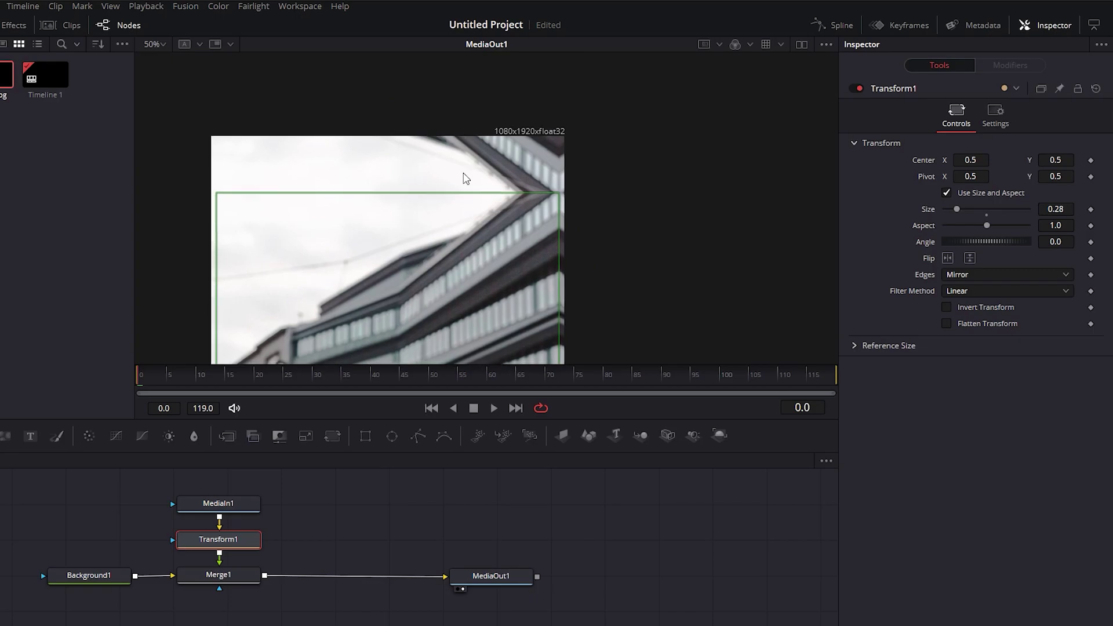
scroll(458, 168, "down", 3)
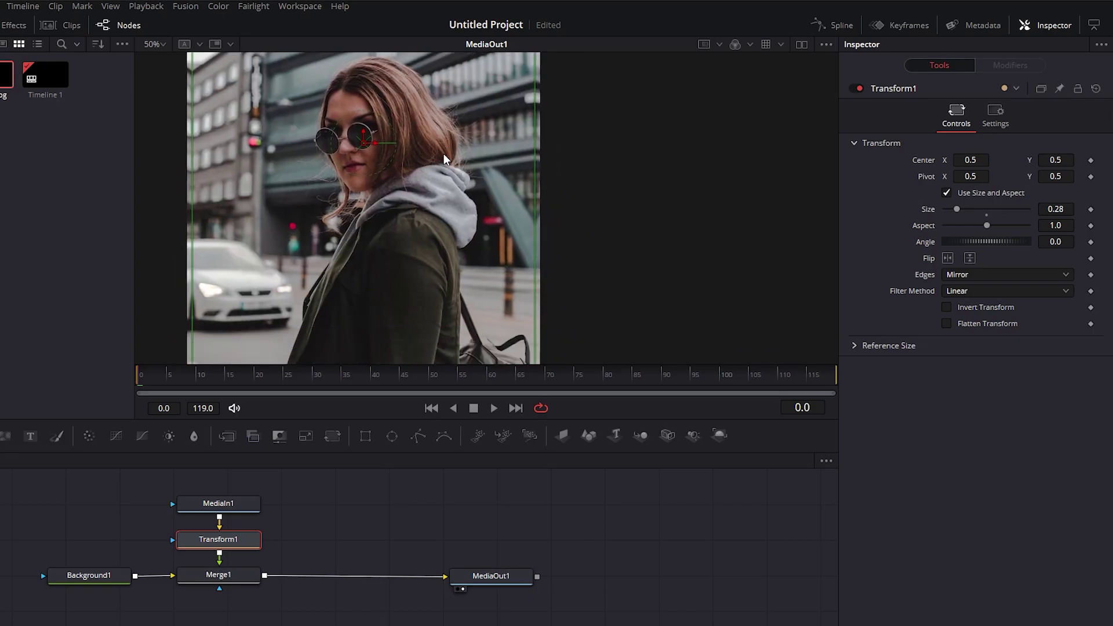
Return Transform1's edges to Canvas and bring Size to about 0.31
left_click(946, 278)
left_click(960, 287)
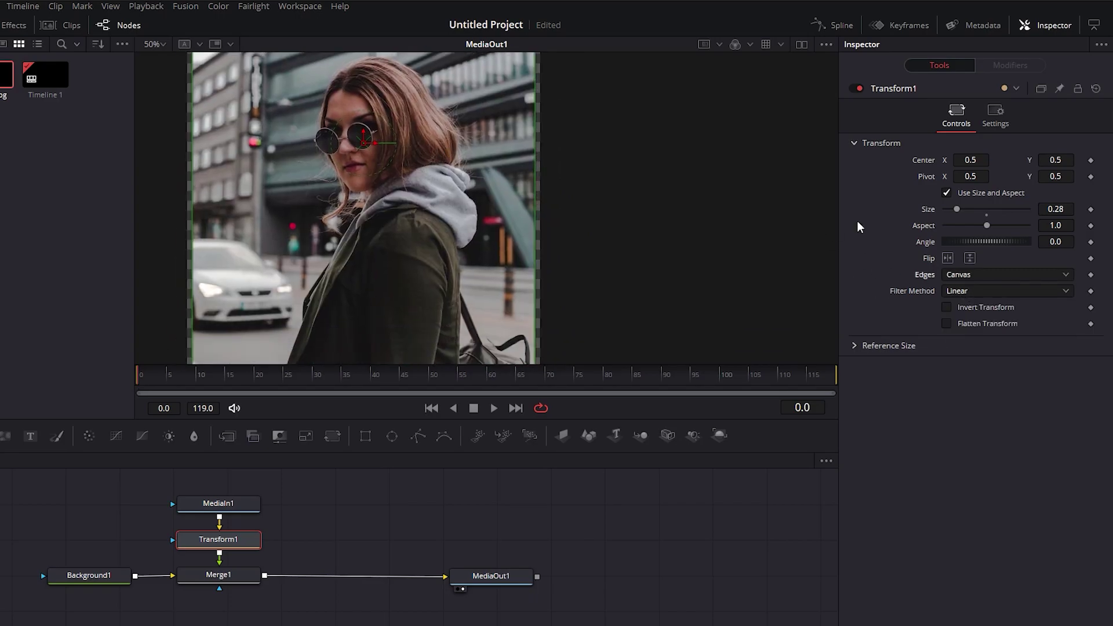
left_click_drag(958, 209, 960, 209)
scroll(668, 157, "down", 5)
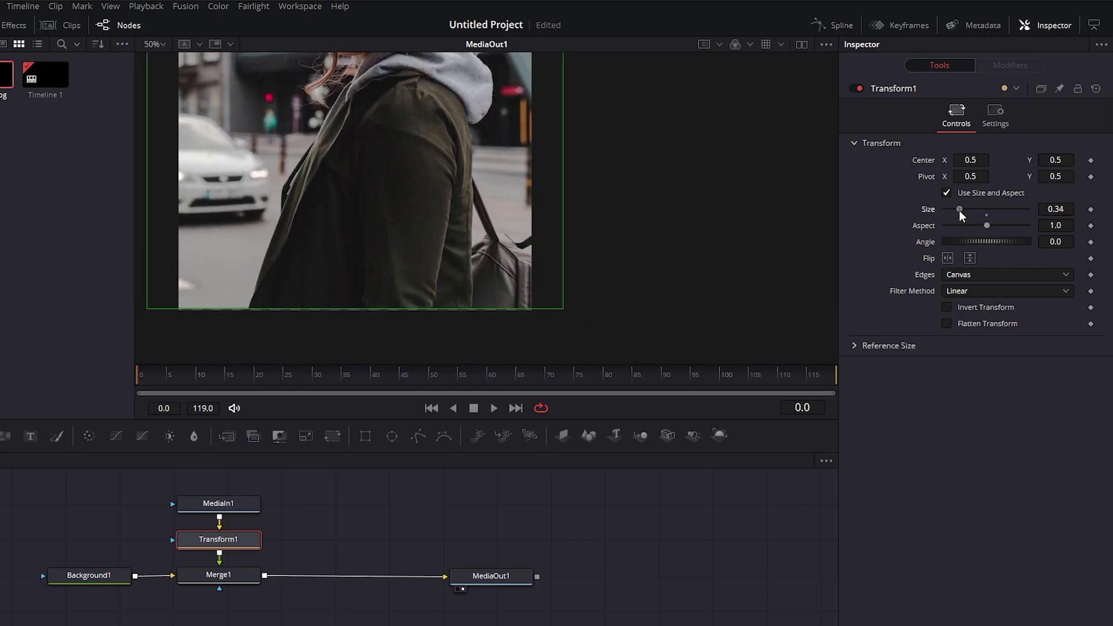
left_click(1064, 210)
Enter 0.38 as Transform1's Size value
type("0.38")
key("Tab")
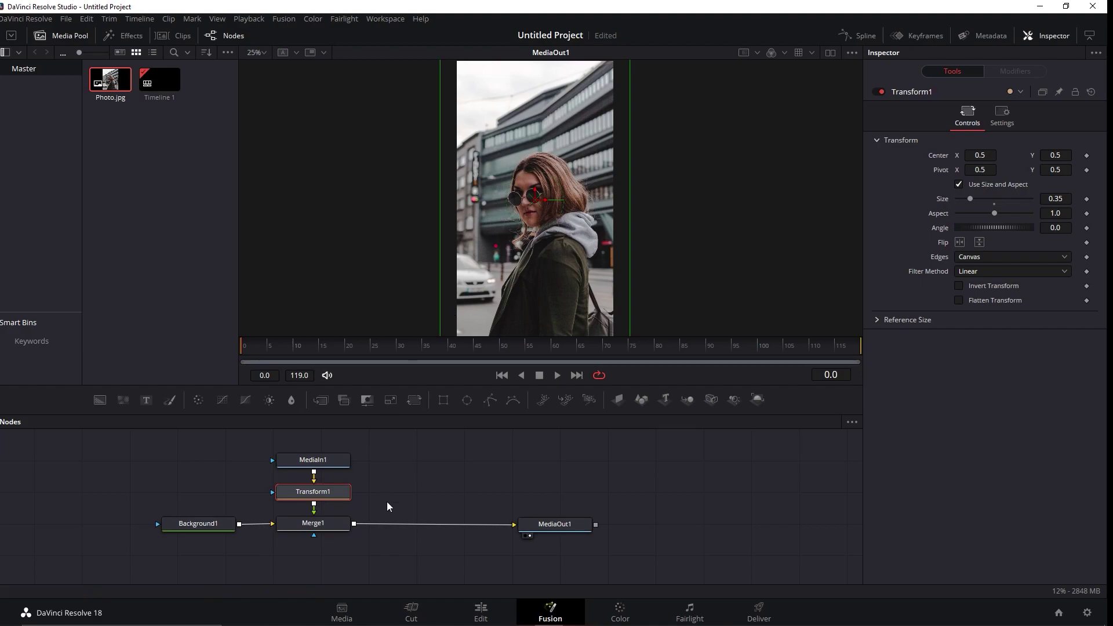
left_click(383, 482)
Copy and paste MediaIn1 and Transform1, placing the duplicates right to feed a new Merge2
left_click_drag(276, 442, 332, 500)
key("ctrl+c")
key("ctrl+v")
left_click_drag(400, 492, 354, 523)
left_click(501, 467)
left_click_drag(486, 464, 569, 489)
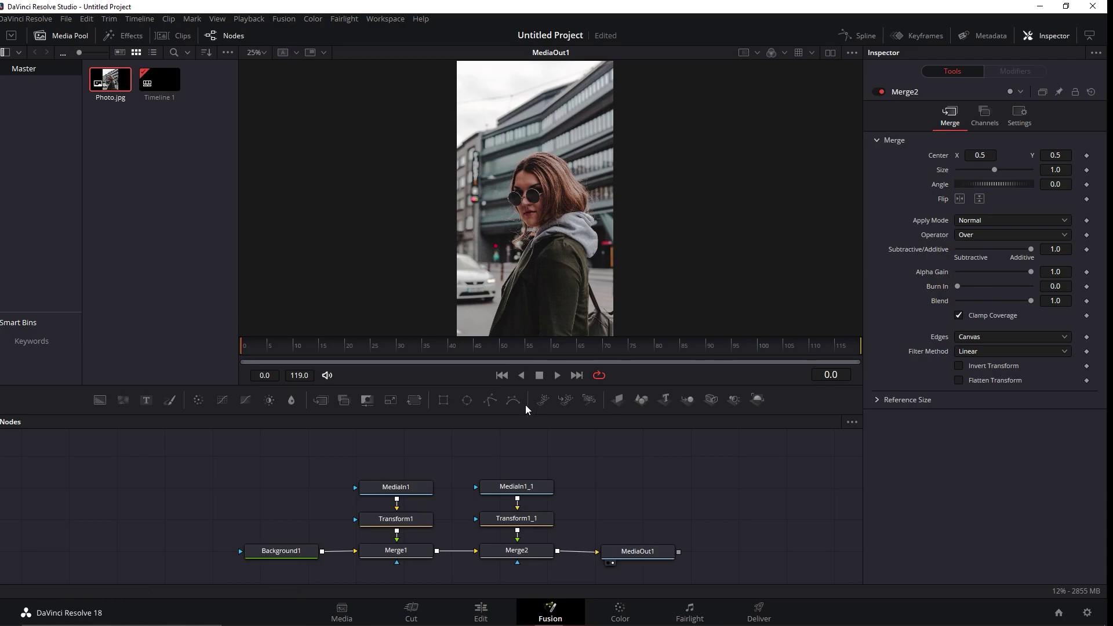
Add a Polygon mask to MediaIn1_1 and zoom to 100% around the woman's head
left_click(526, 487)
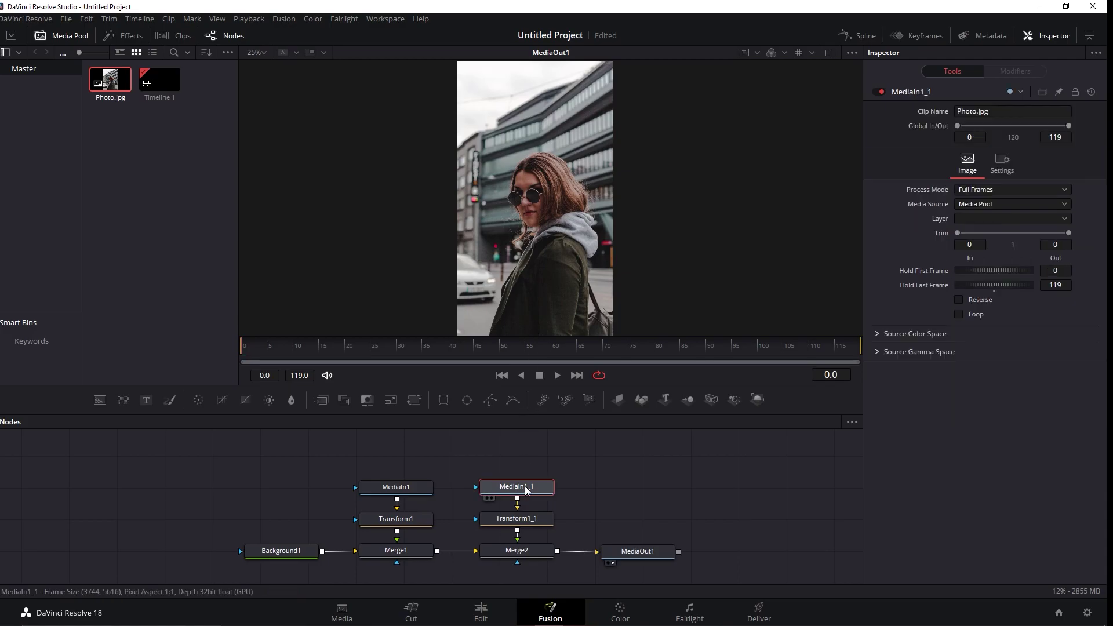
left_click(493, 405)
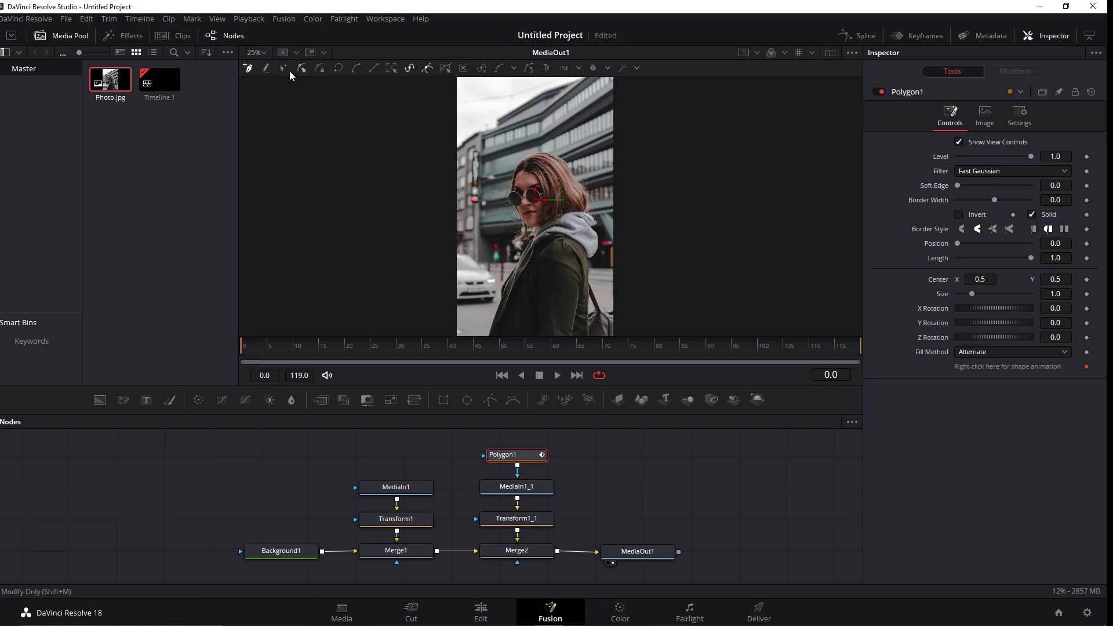
left_click(255, 52)
left_click(266, 109)
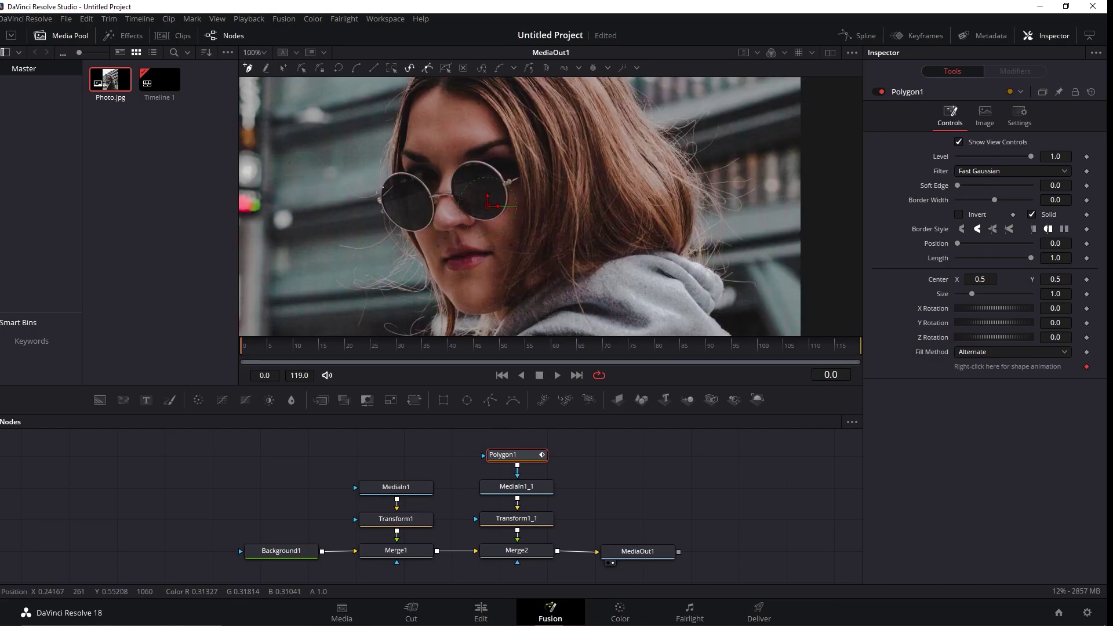
scroll(406, 261, "down", 5)
scroll(407, 257, "up", 5)
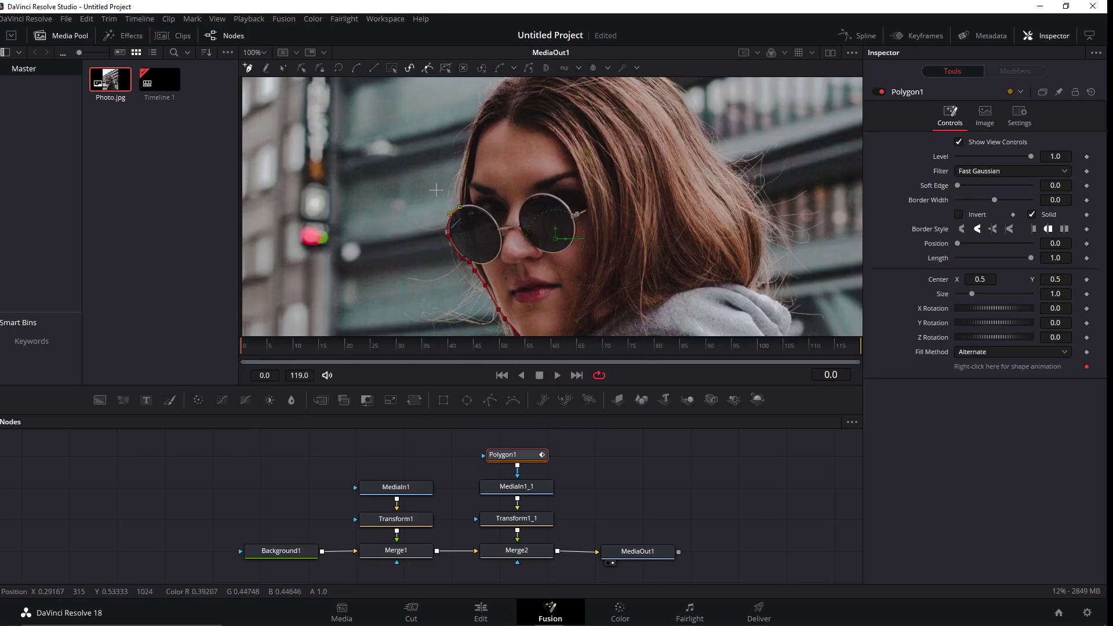
scroll(458, 220, "up", 4)
scroll(464, 185, "right", 5)
scroll(481, 129, "down", 2)
scroll(481, 130, "up", 2)
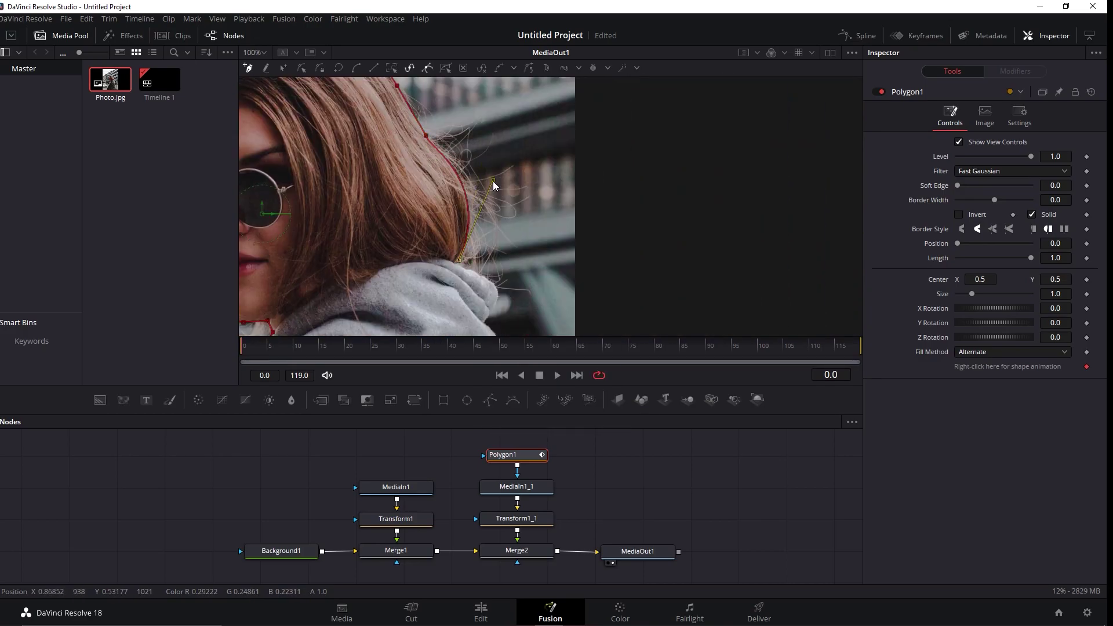
scroll(441, 174, "down", 8)
scroll(298, 255, "left", 4)
scroll(298, 256, "up", 5)
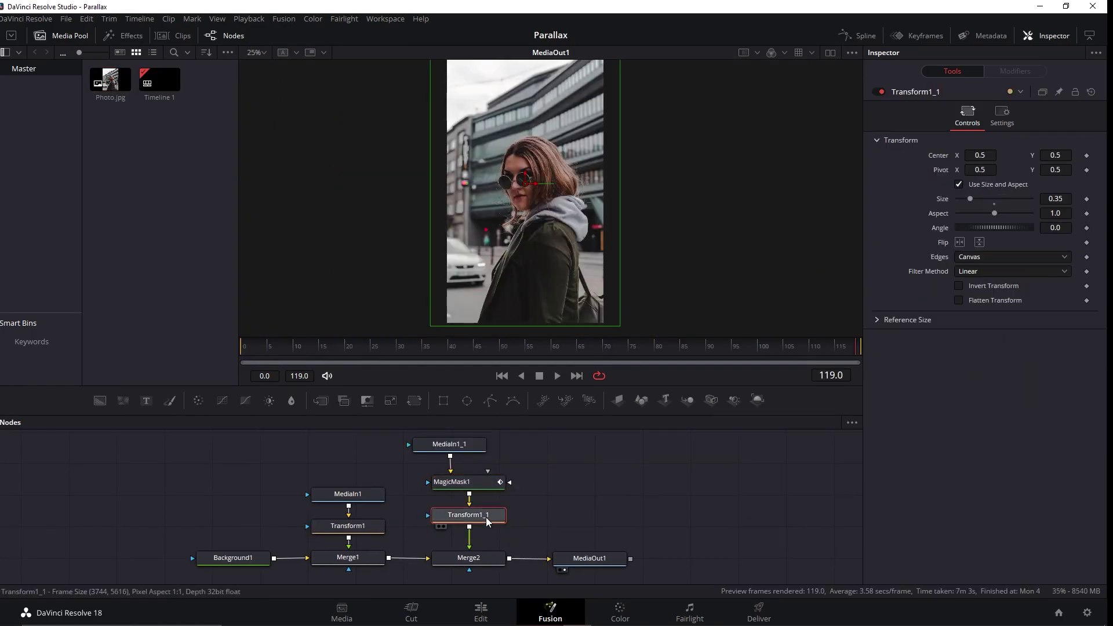
Add a Transform2 node below Transform1_1 and select it on its own
key("shift+space")
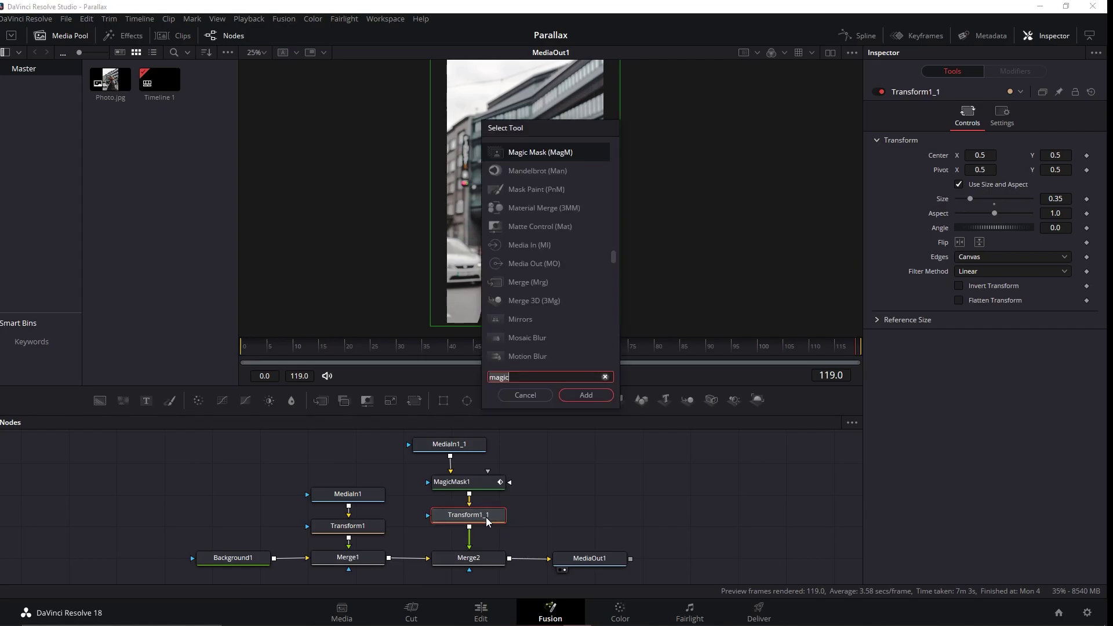
type("trans")
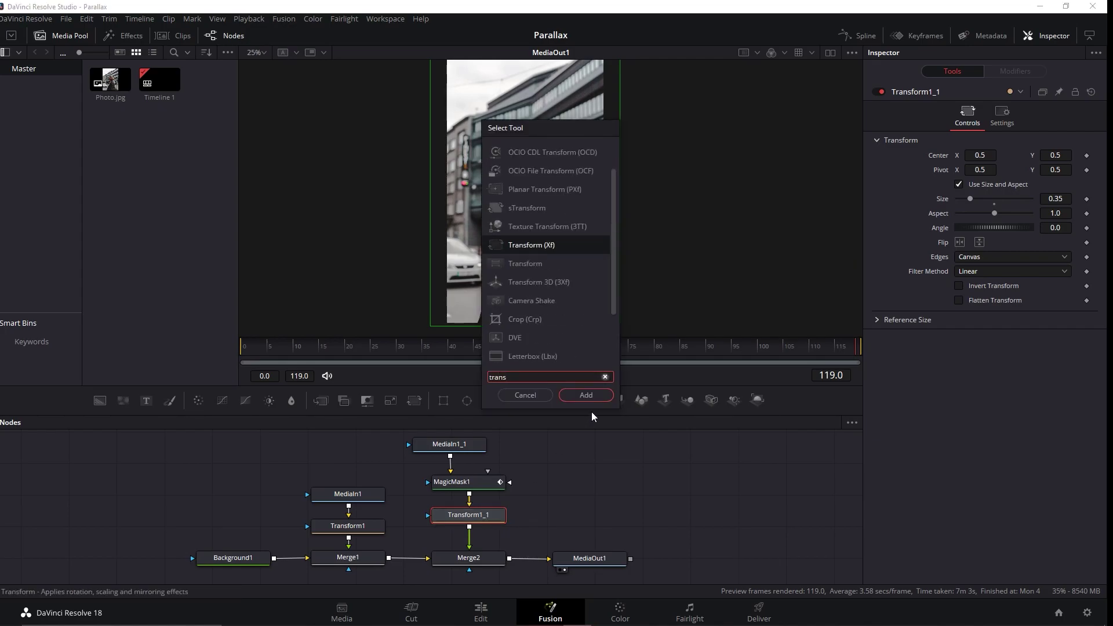
left_click(586, 395)
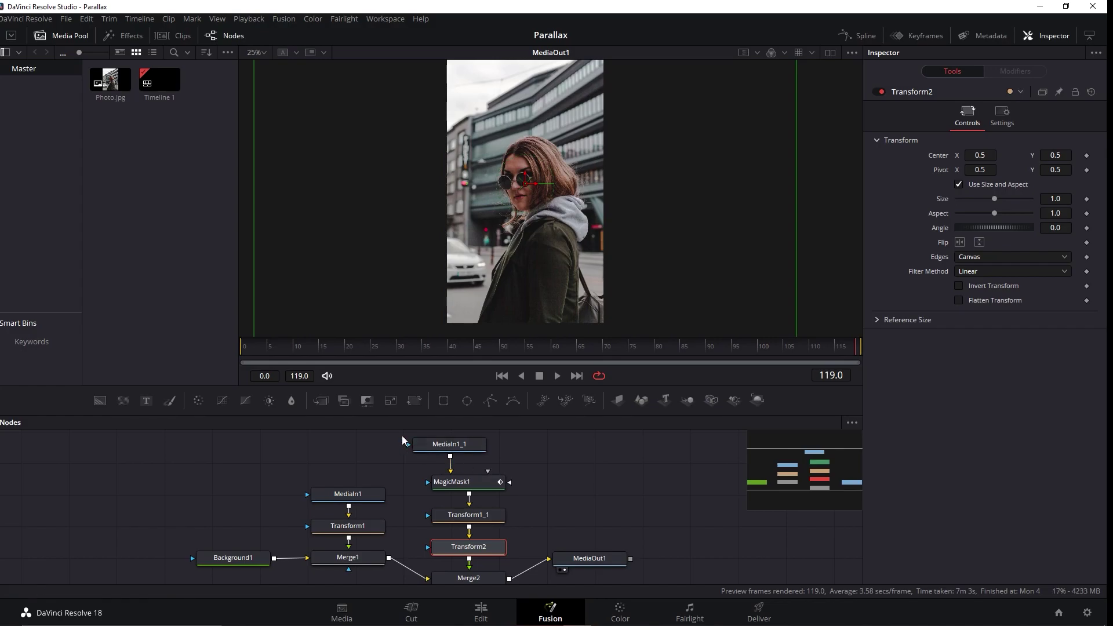
left_click_drag(402, 436, 496, 558)
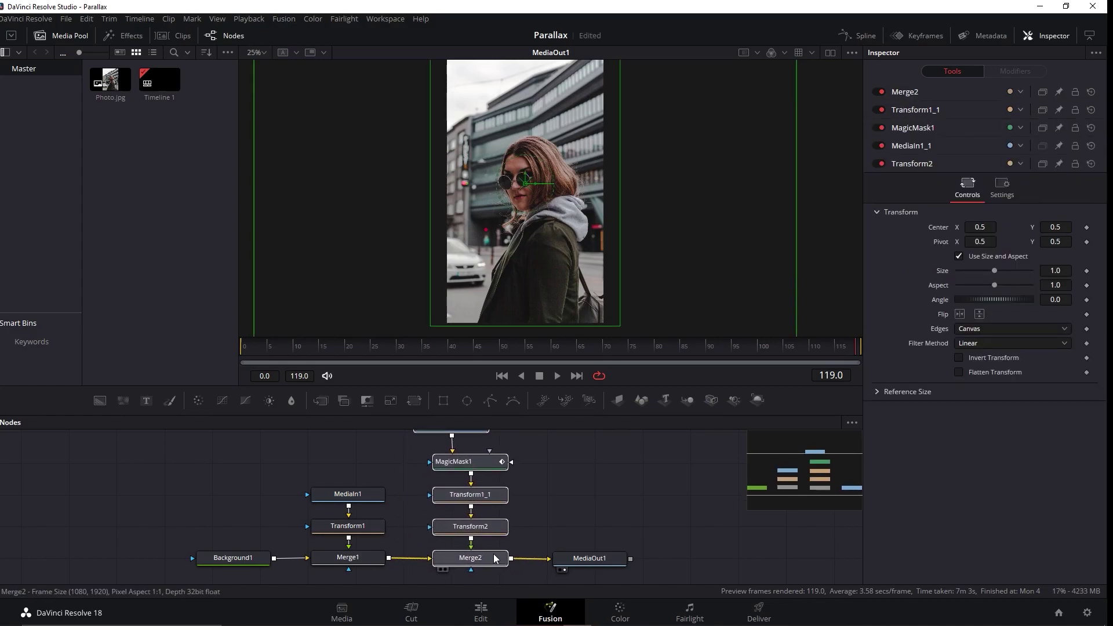
left_click(496, 558)
left_click(485, 531)
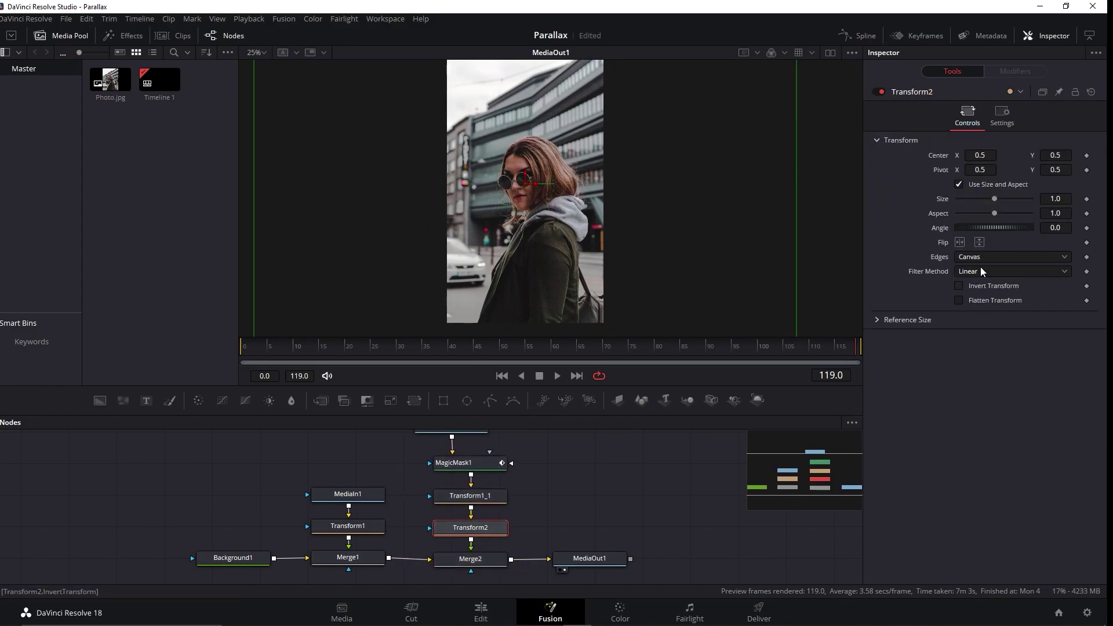
Keyframe Transform2 Size at frame 0, then set Size 1.1 at frame 119
key("Home")
left_click(1087, 199)
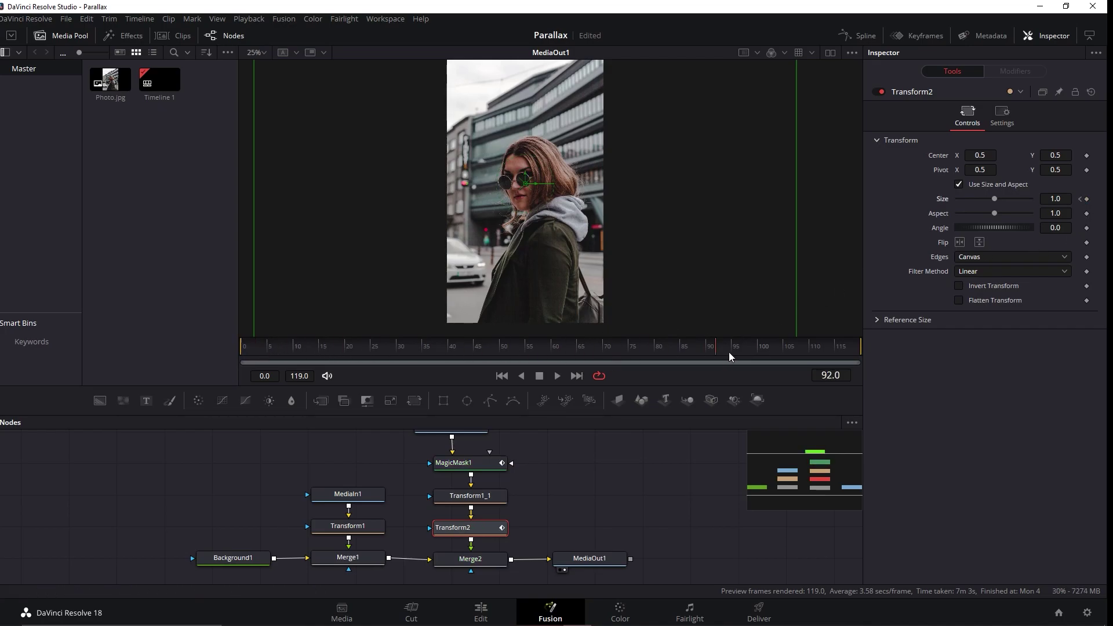
left_click_drag(729, 353, 857, 355)
double_click(1055, 200)
type("1.1")
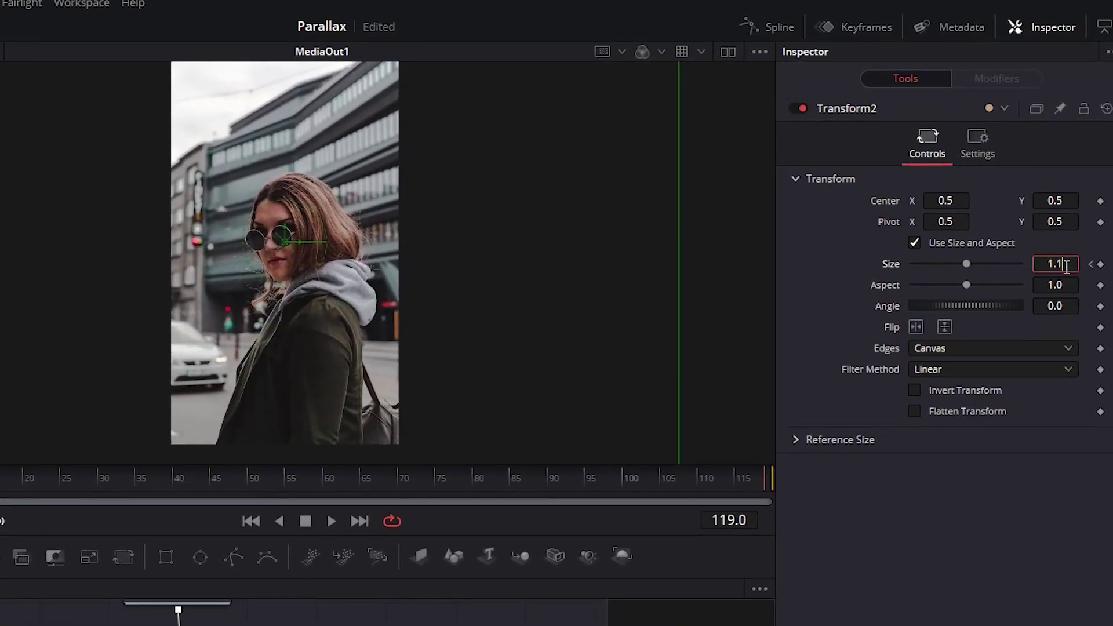
key("Tab")
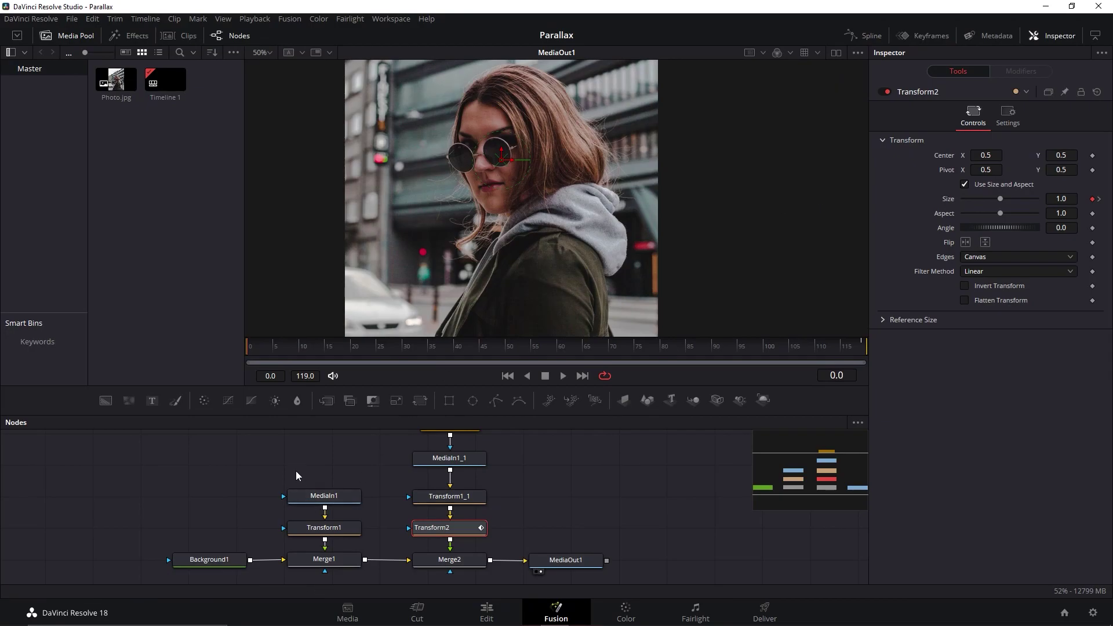
Insert a DVE node after Transform1 via the 'DVE' tool search
left_click_drag(292, 465, 339, 511)
left_click(338, 506)
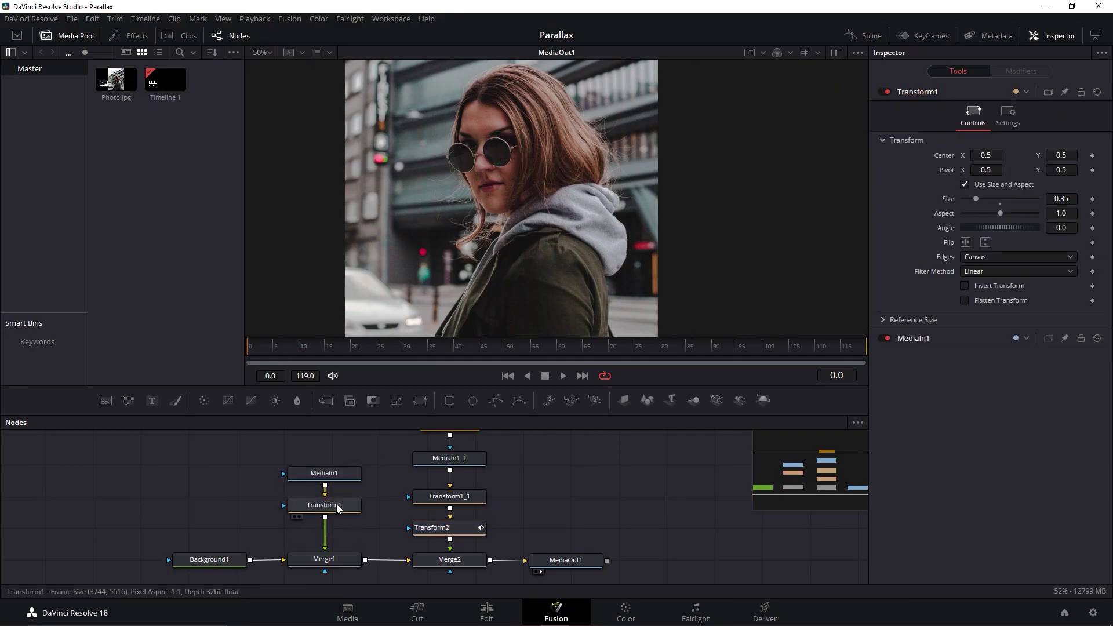
key("shift+space")
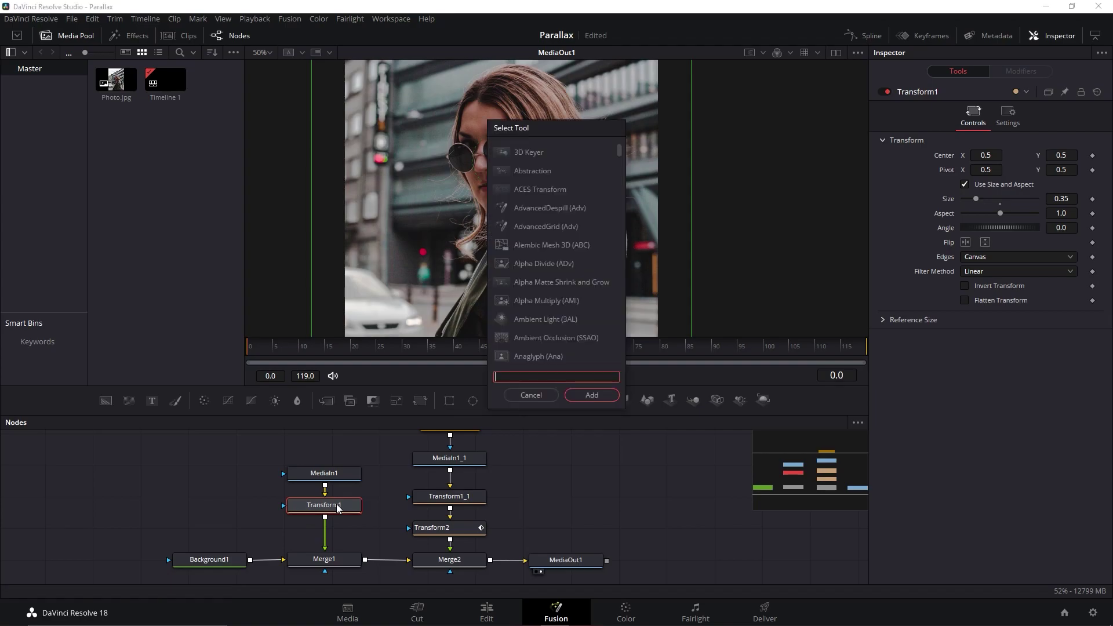
type("DVE")
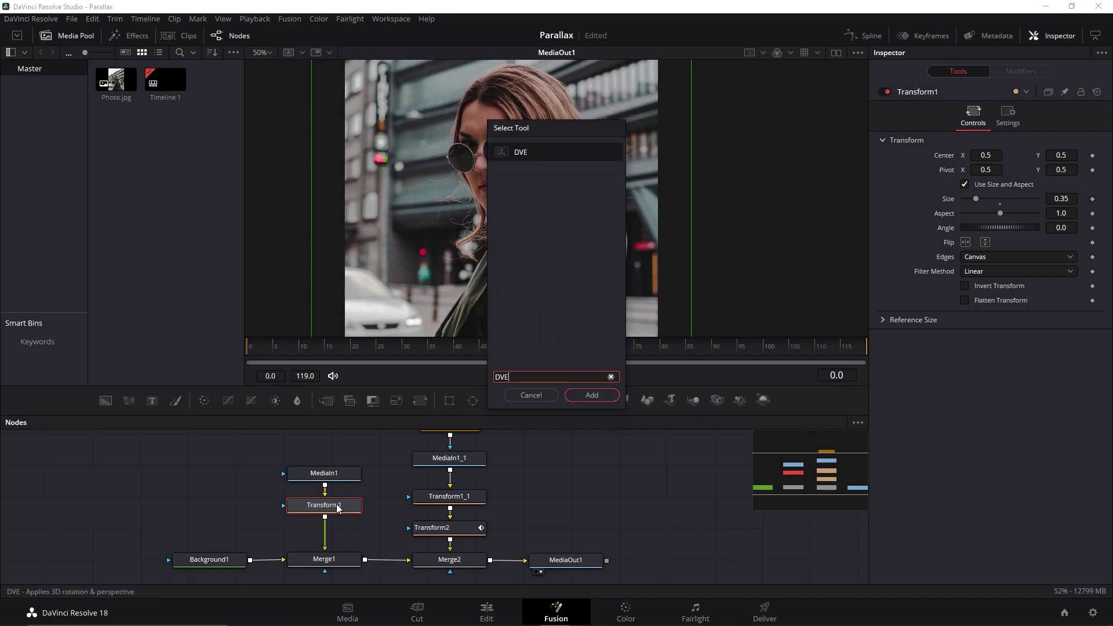
left_click(583, 399)
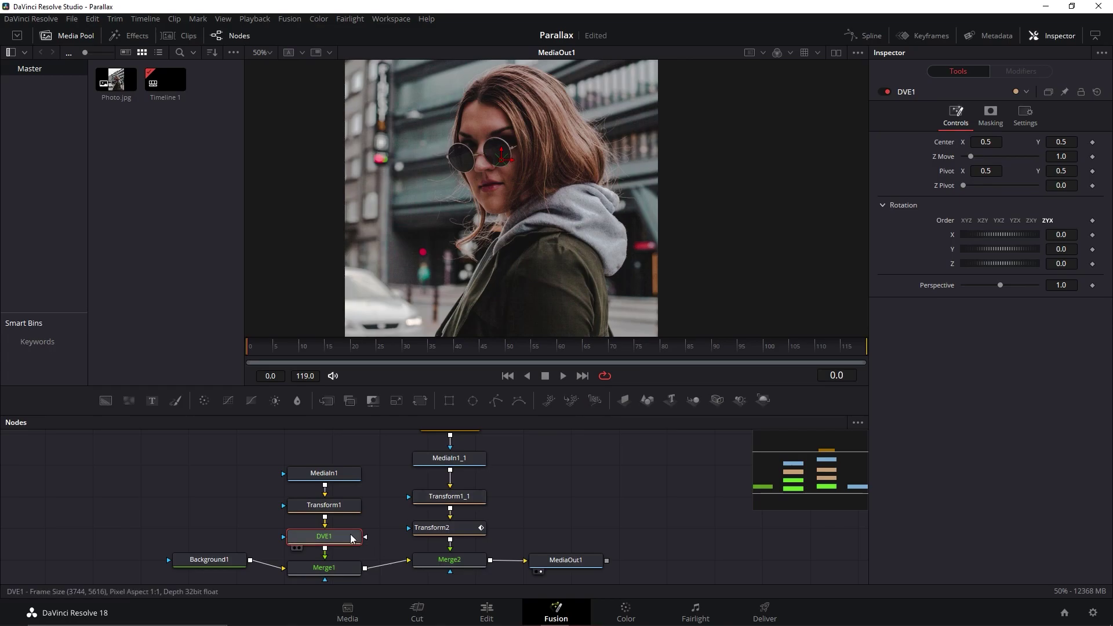
Keyframe DVE1 X and Y rotation at frame 0, set both to 10 at frame 119, preview, and save
left_click_drag(288, 447, 350, 568)
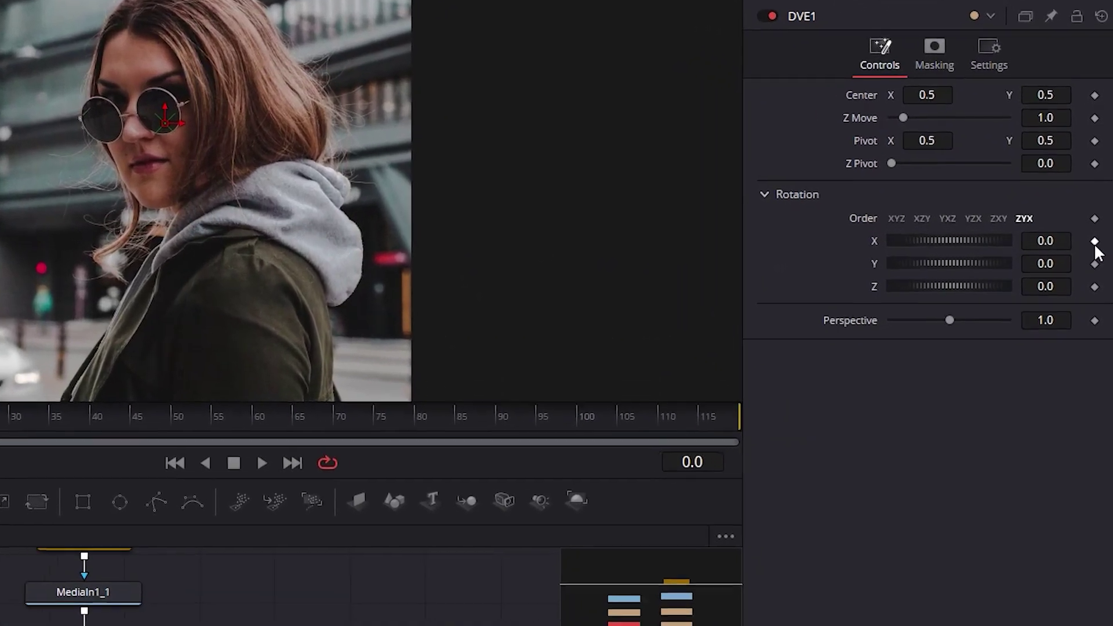
left_click(1092, 234)
left_click(1095, 267)
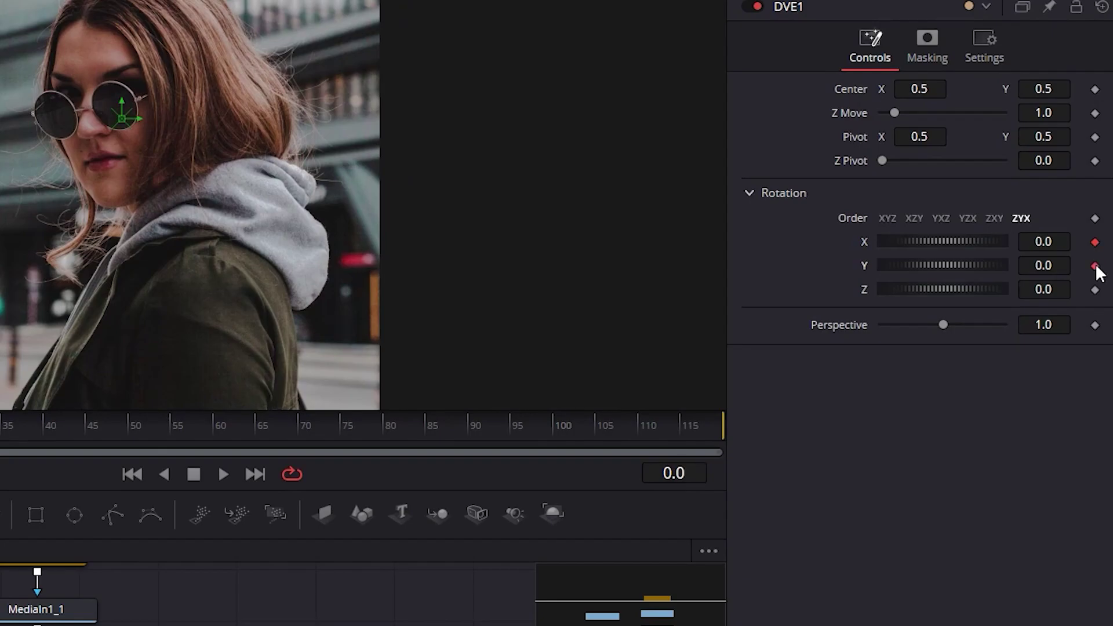
left_click(715, 432)
left_click(1054, 242)
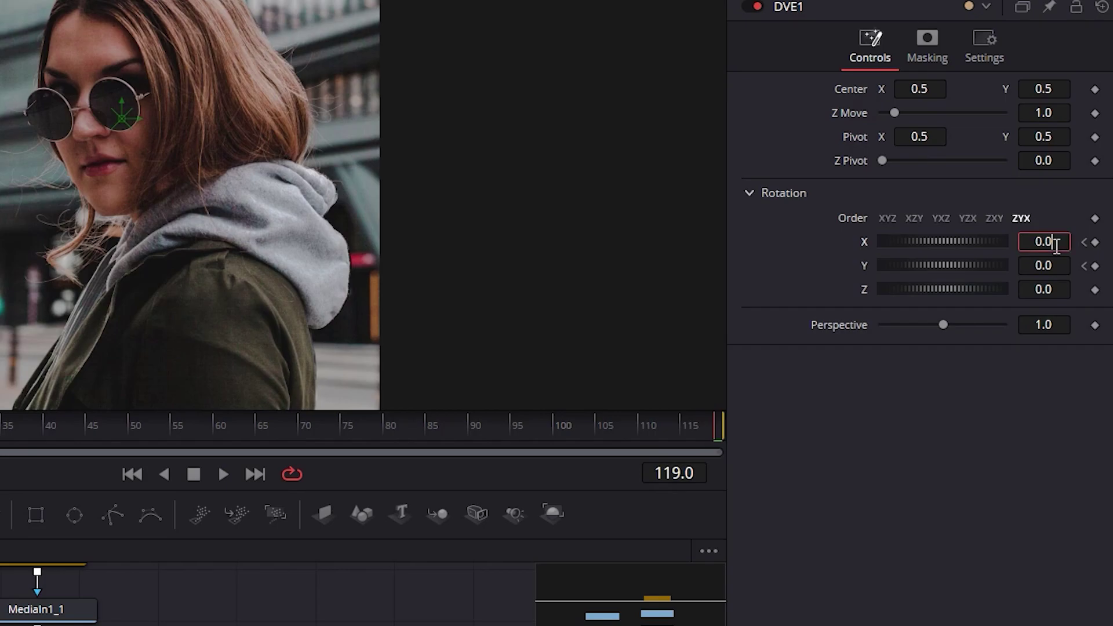
type("10")
key("Tab")
type("10")
key("Tab")
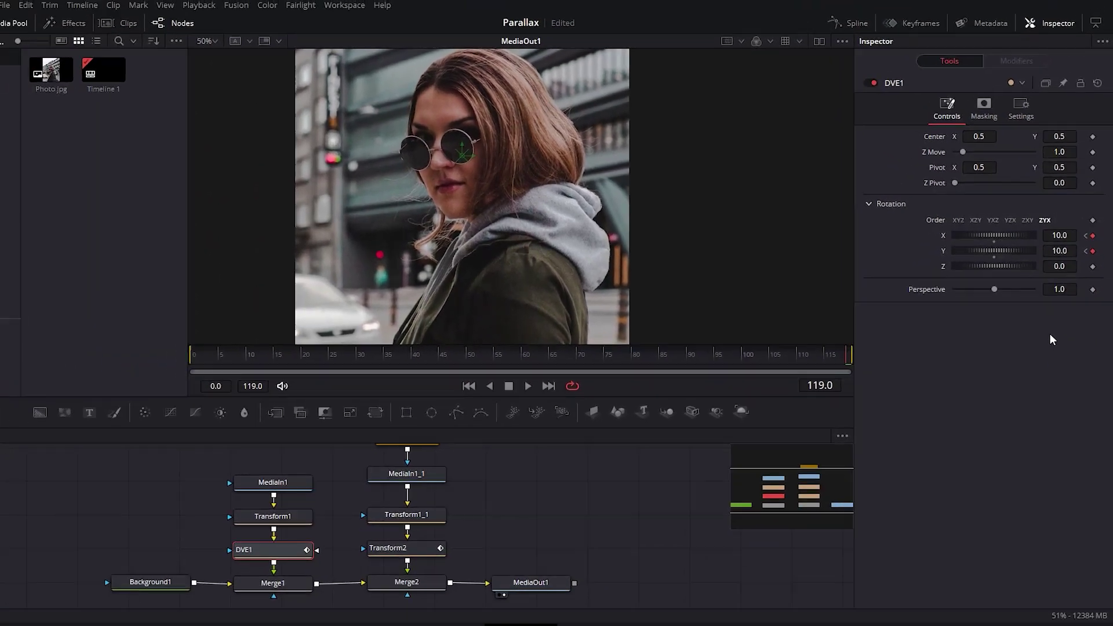
left_click(250, 355)
mouse_move(250, 356)
left_mouse_down()
mouse_move(461, 359)
mouse_move(250, 355)
left_mouse_up()
key("ctrl+s")
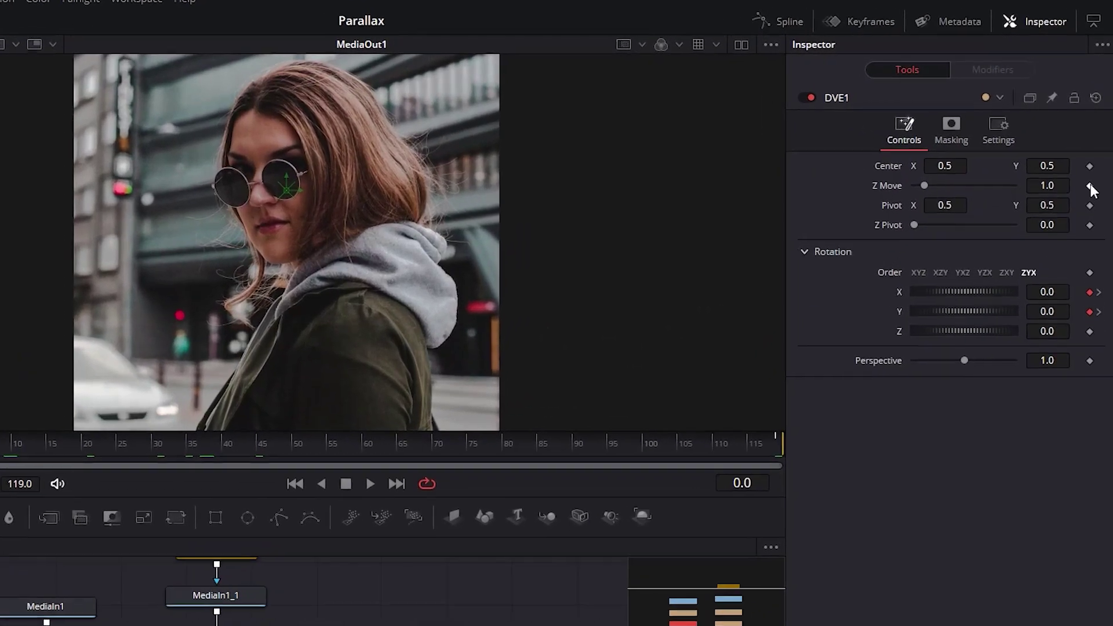
Keyframe DVE1 Z Move at frame 0 and set it to 1.05 at frame 119
left_click(1093, 157)
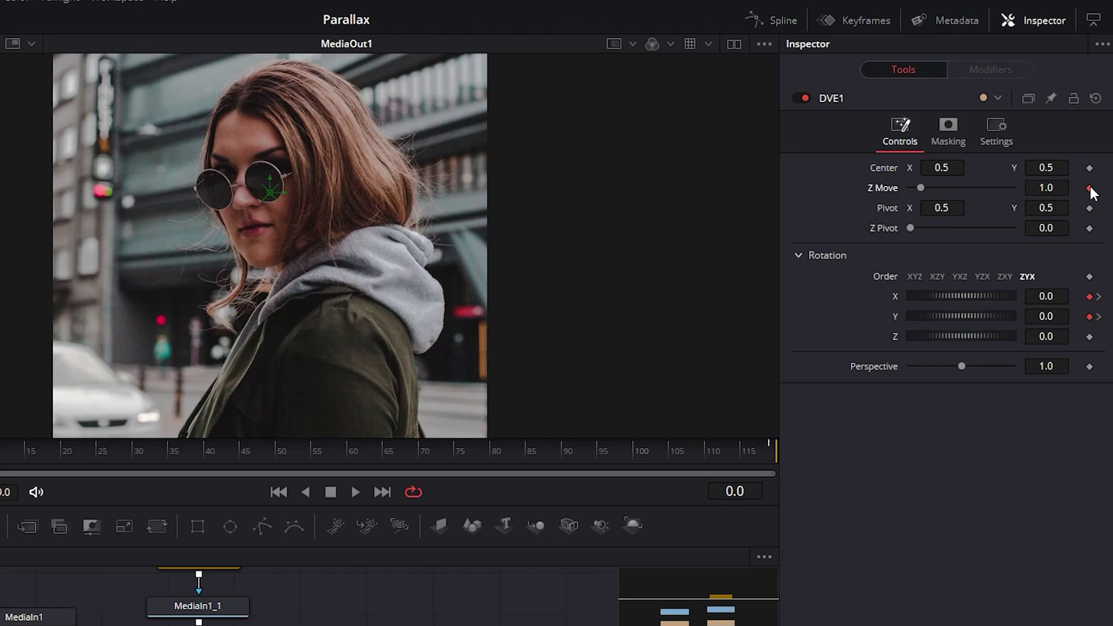
left_click(768, 447)
left_click(771, 446)
left_click(1061, 185)
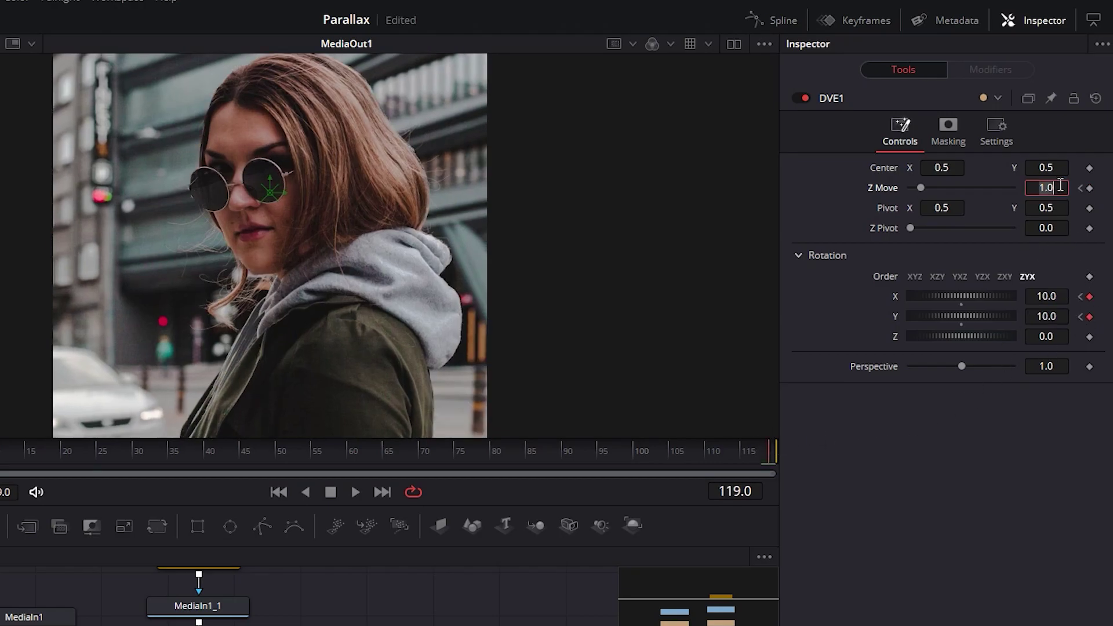
type("1.05")
key("Tab")
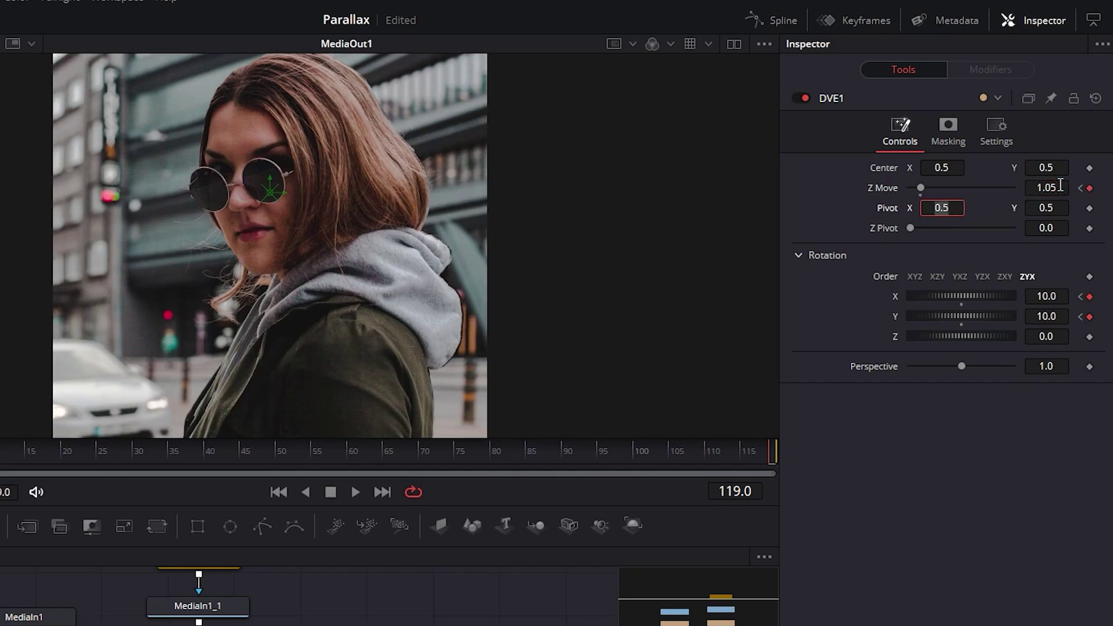
left_click(491, 312)
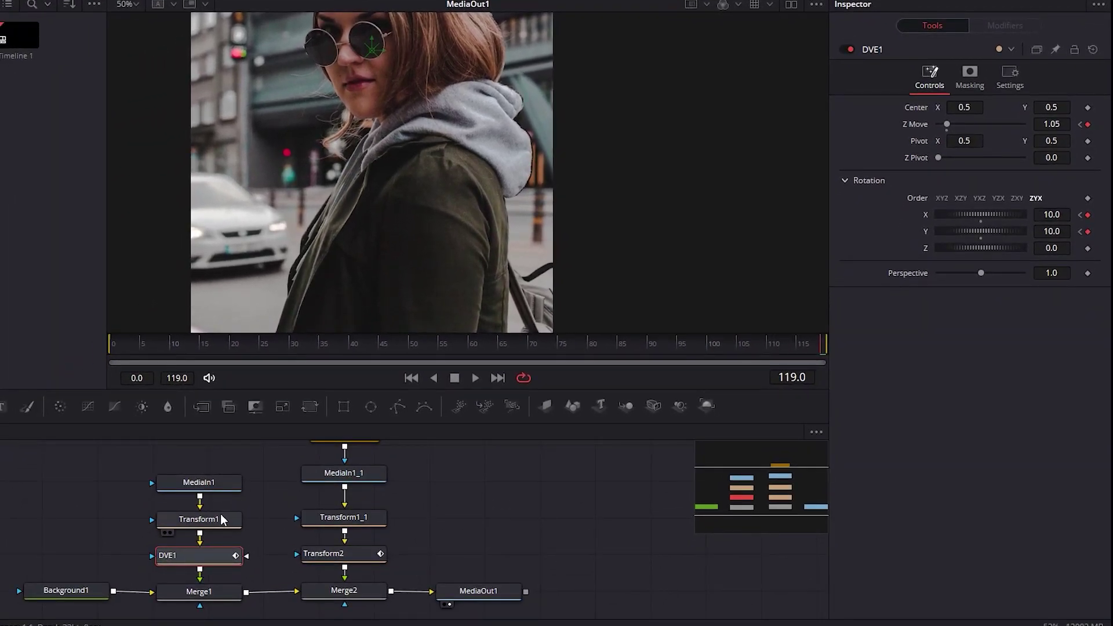
Set Transform1's Edges to Mirror, then view the full composite on Merge2
left_click(222, 520)
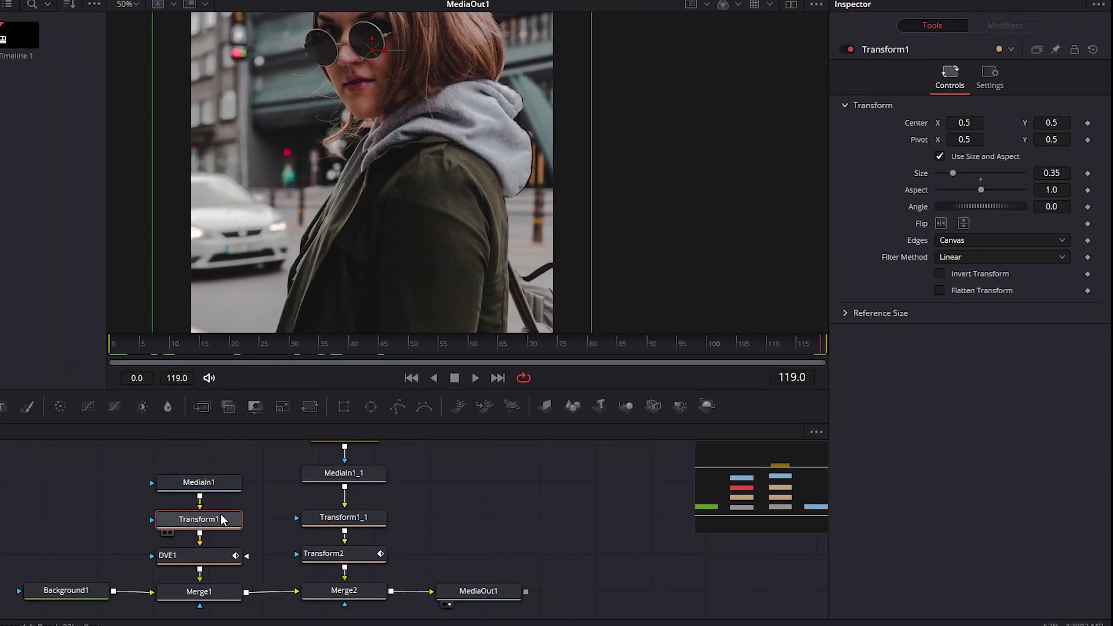
left_click(969, 241)
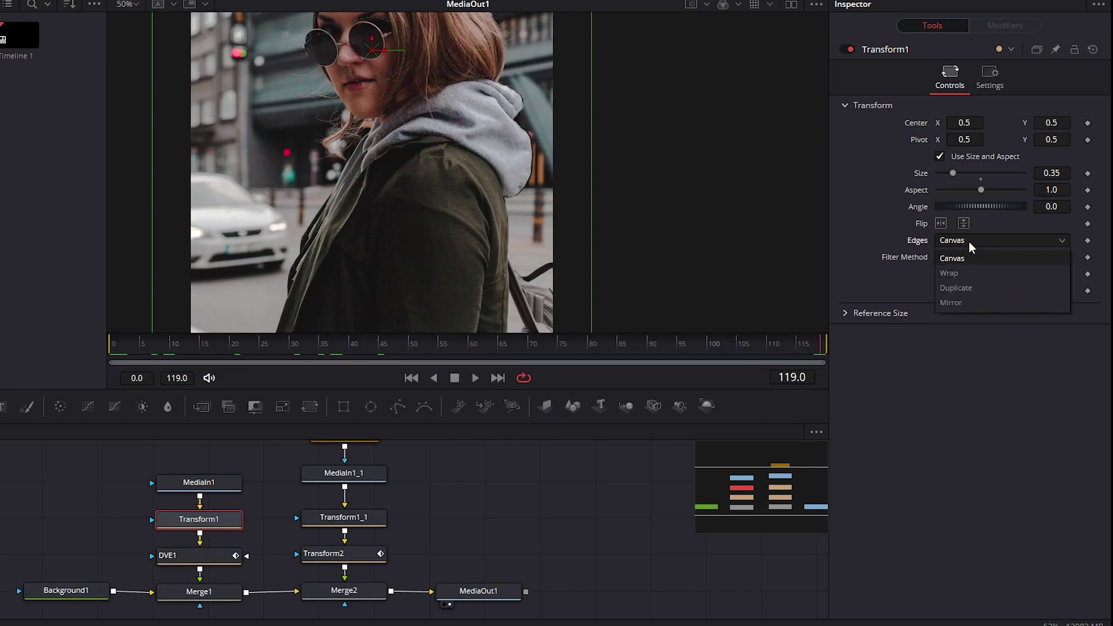
left_click(968, 300)
scroll(625, 245, "down", 3)
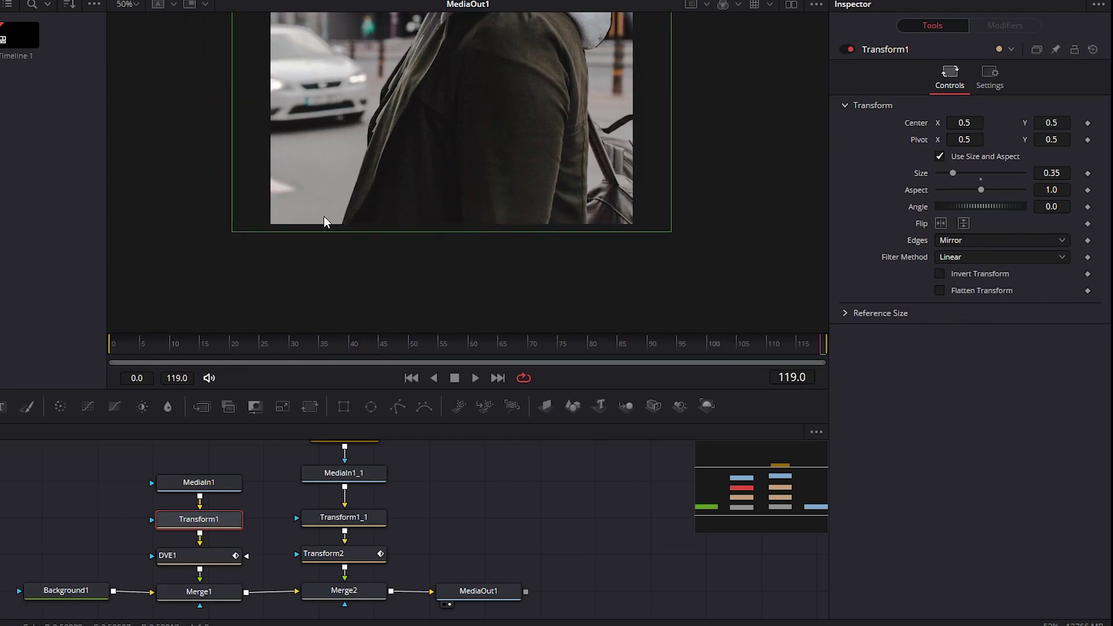
scroll(346, 163, "up", 4)
left_click_drag(298, 260, 455, 169)
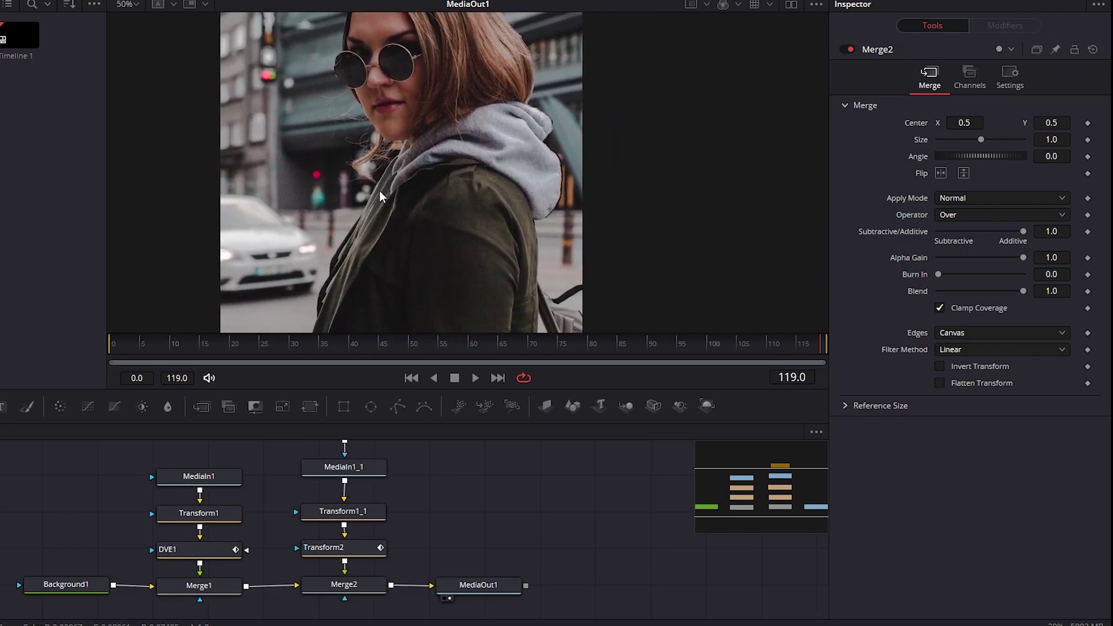
Move Transform2's pivot X to 0.617 and set Polygon1's Soft Edge to 0.0252
left_click(363, 547)
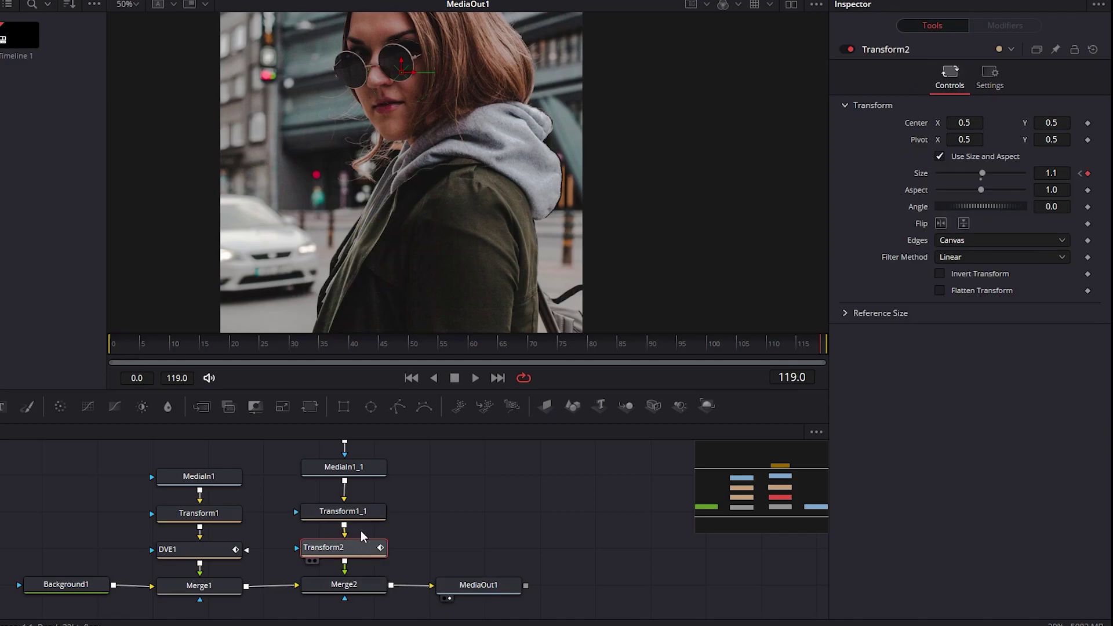
left_click_drag(948, 137, 974, 138)
scroll(389, 516, "up", 2)
left_click(336, 483)
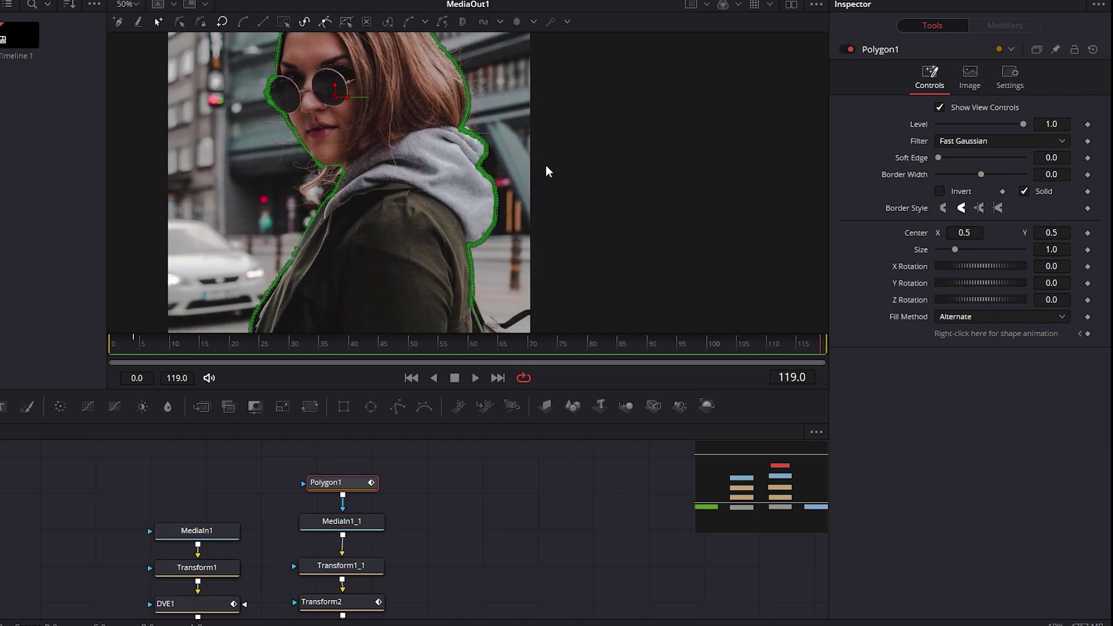
left_click_drag(937, 157, 948, 157)
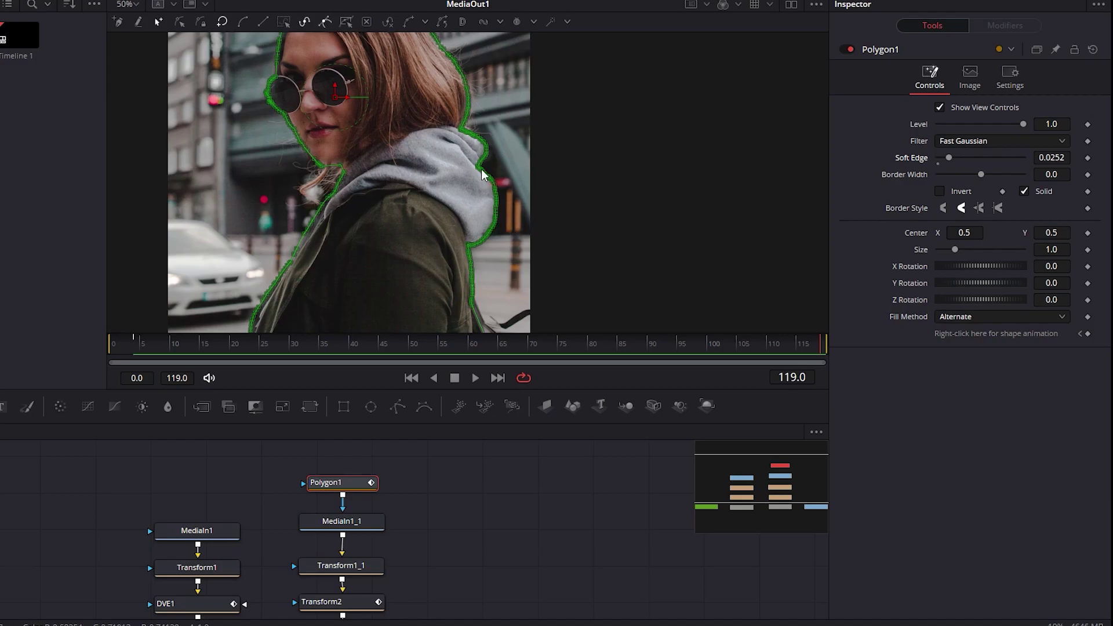